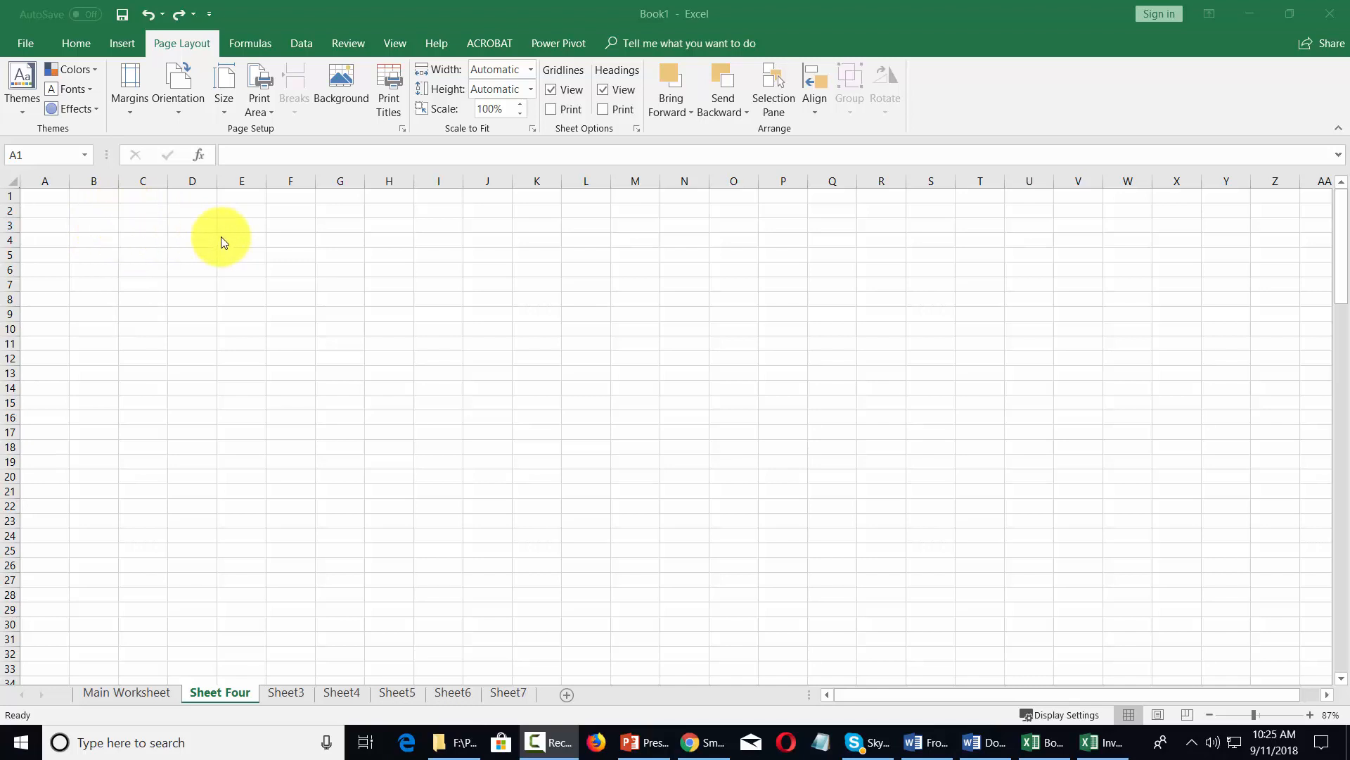
- Examine the available workbook themes, theme fonts and theme effects without applying any
left_click(22, 91)
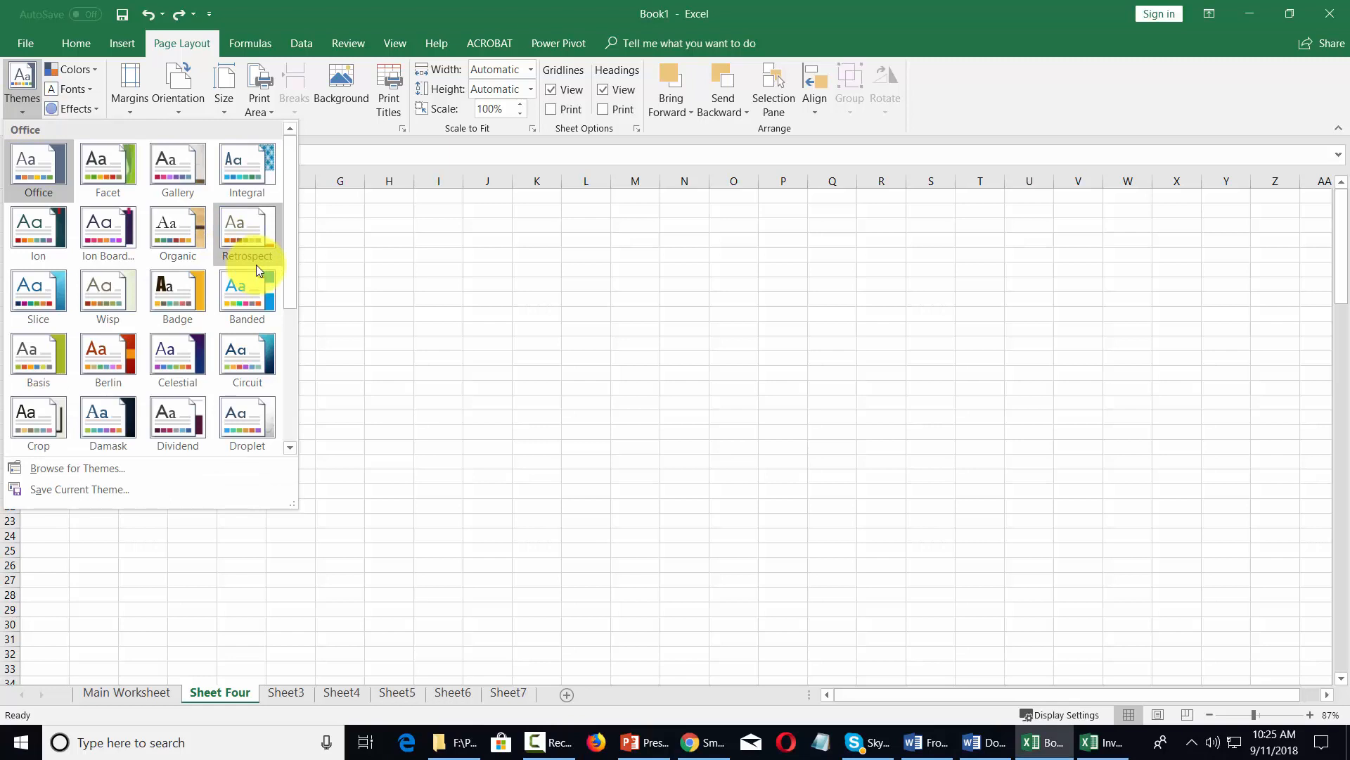
scroll(252, 278, "down", 3)
scroll(247, 289, "up", 3)
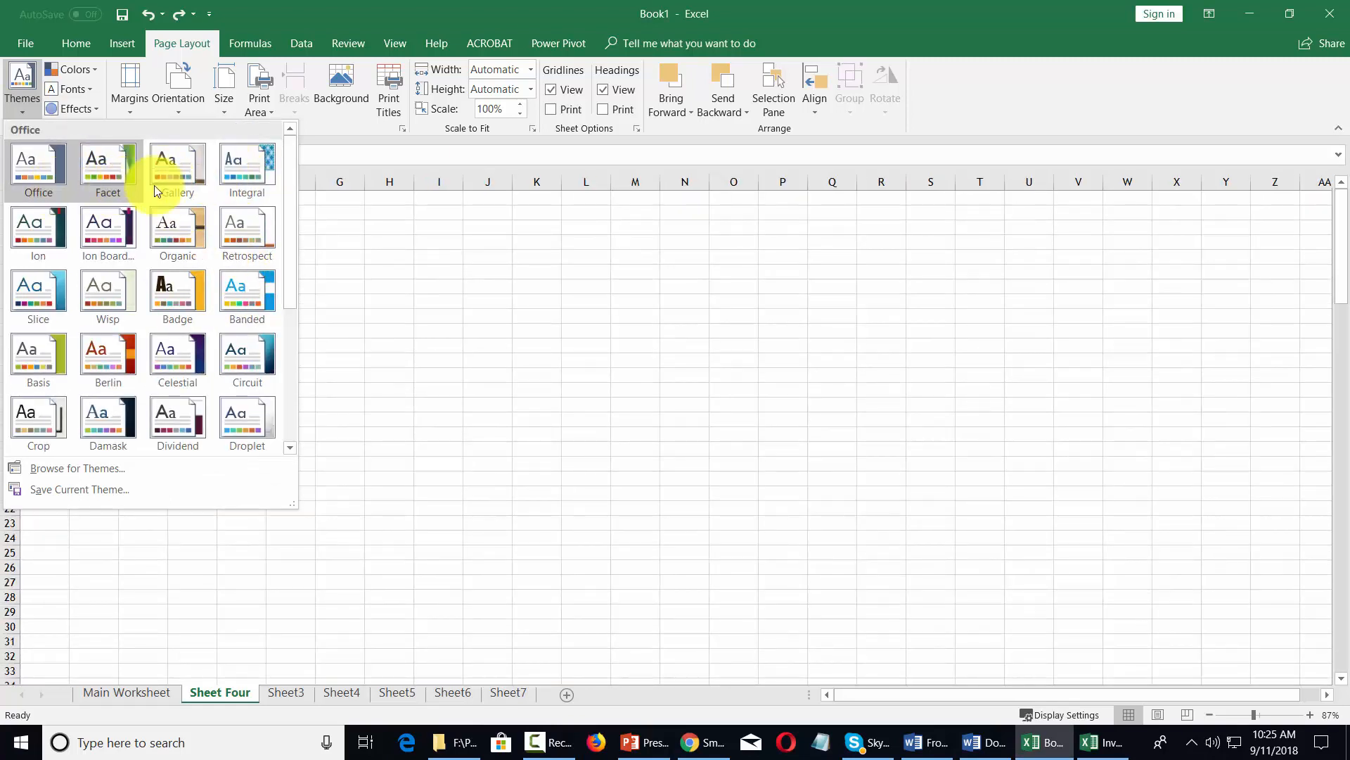
left_click(306, 6)
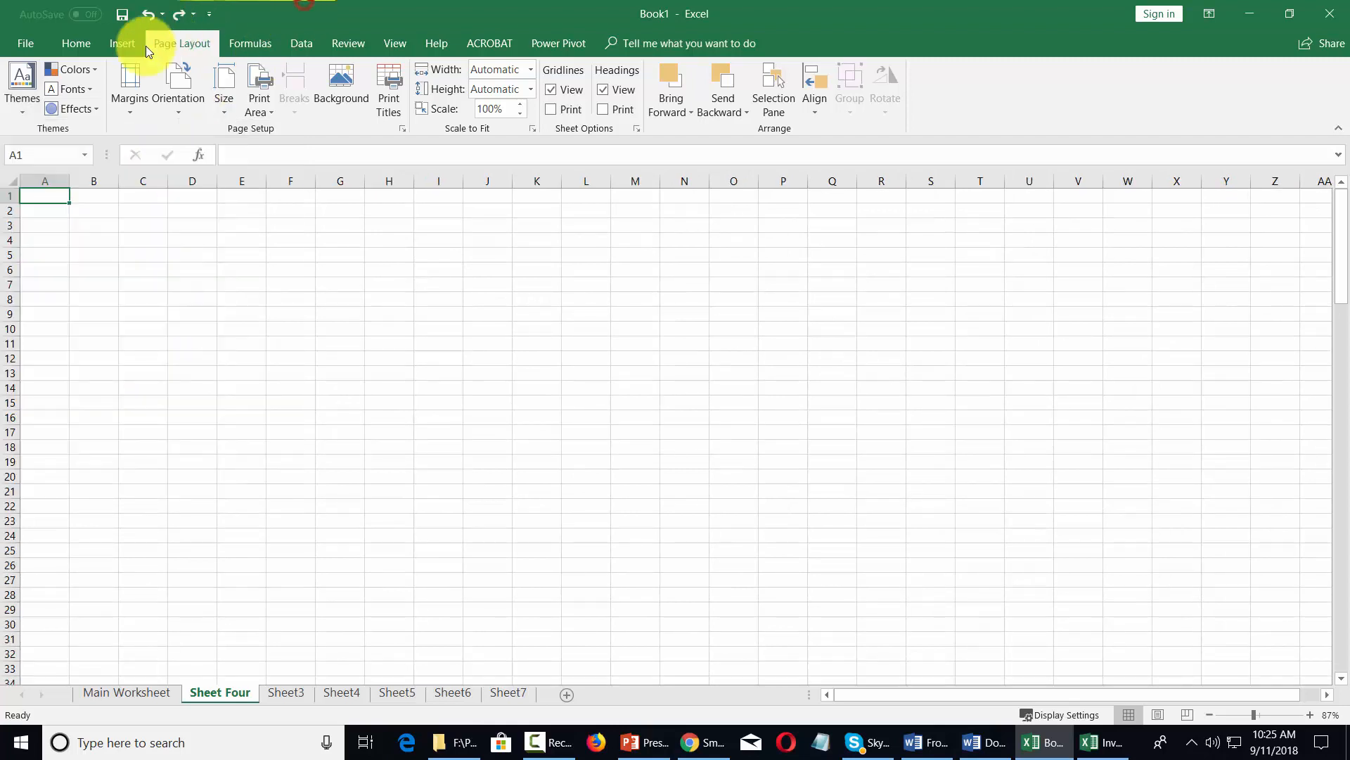
left_click(89, 86)
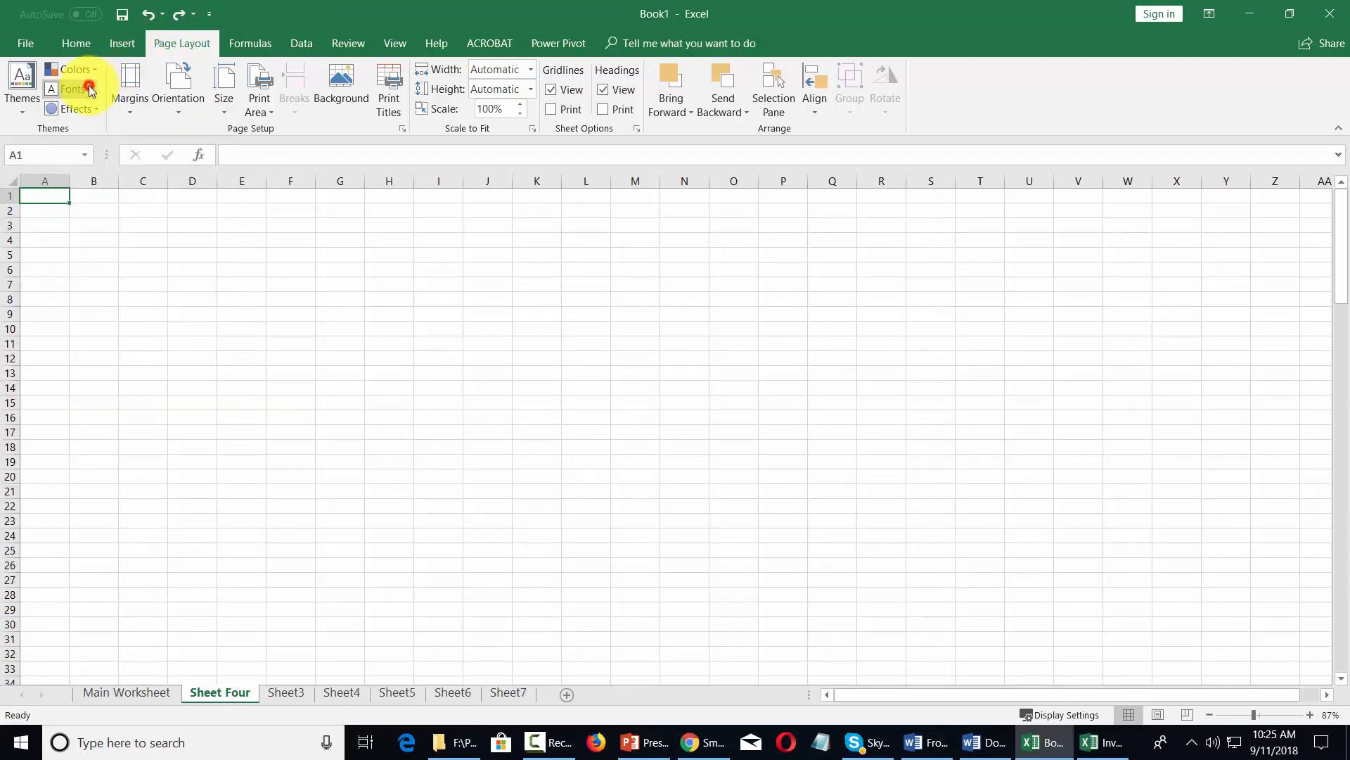
scroll(102, 230, "down", 3)
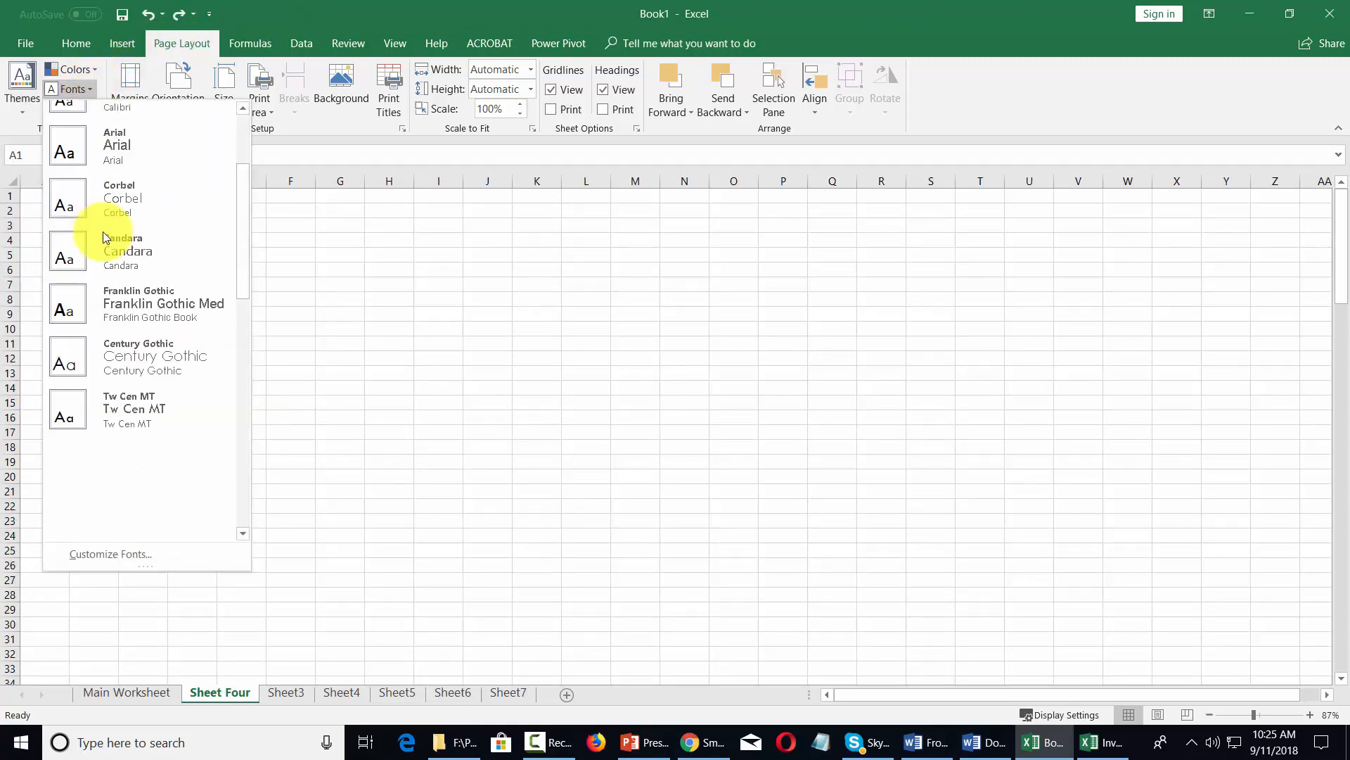
scroll(102, 231, "up", 3)
left_click(87, 107)
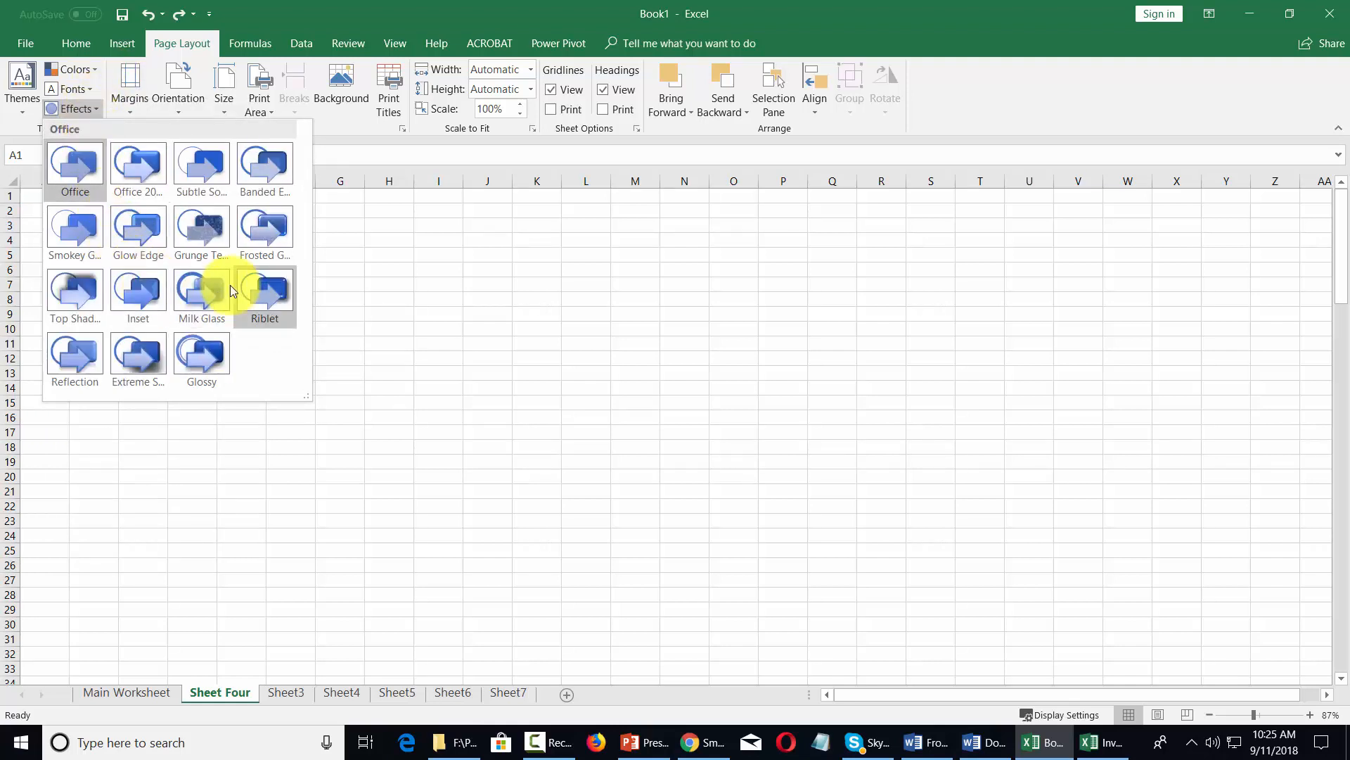
left_click(357, 19)
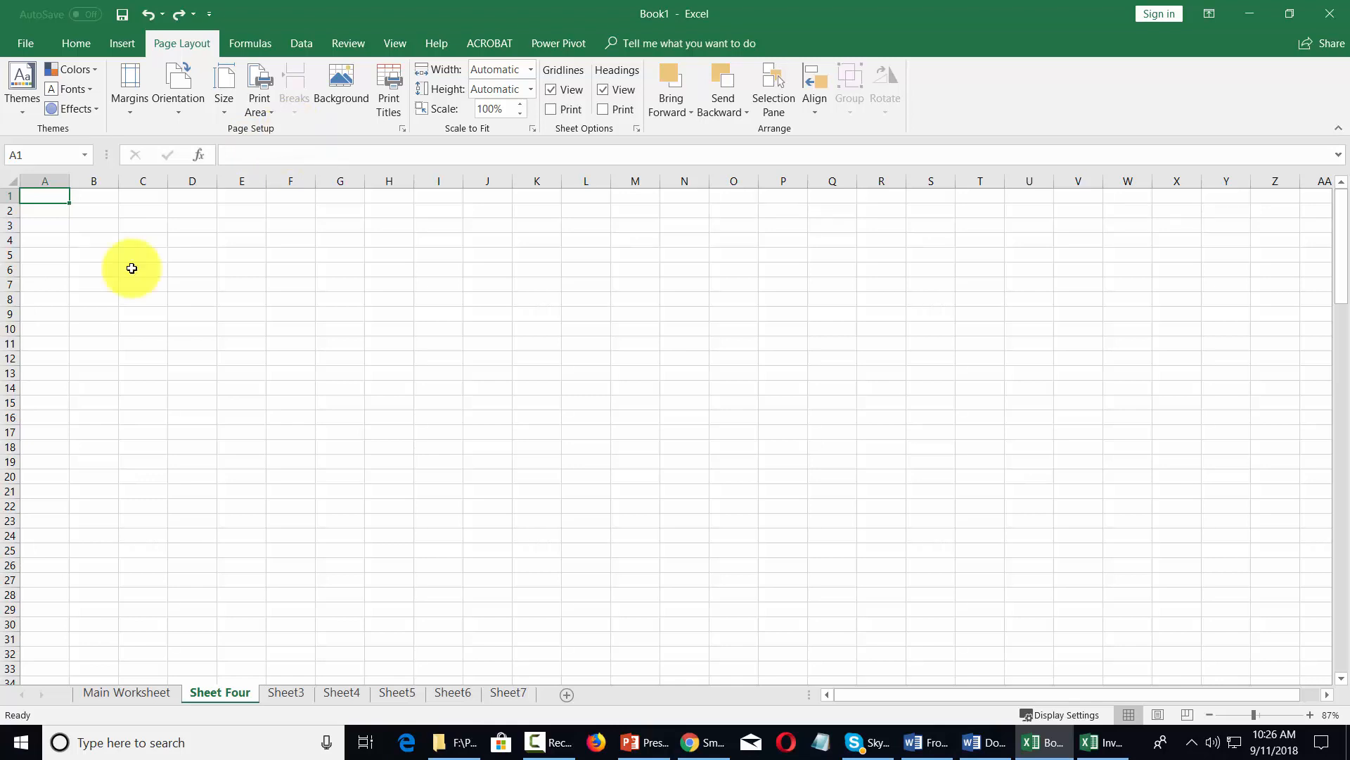
- Enter the value 456 in cell D2 of Sheet Four
key("Right")
key("Right")
key("Right")
key("Down")
left_click(241, 162)
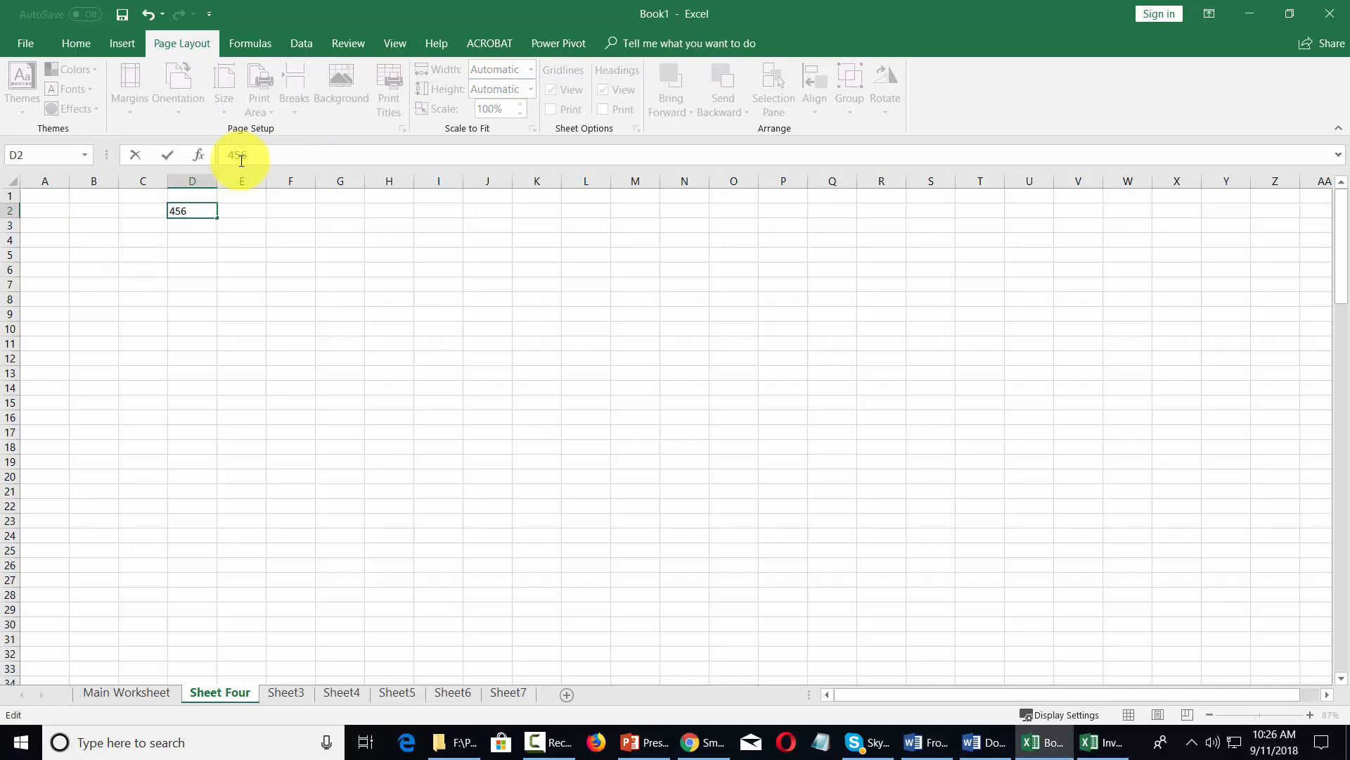
left_click(289, 277)
- Copy the value in D2 and fill it across the range D2:H23, leaving copy mode when finished
left_click(201, 211)
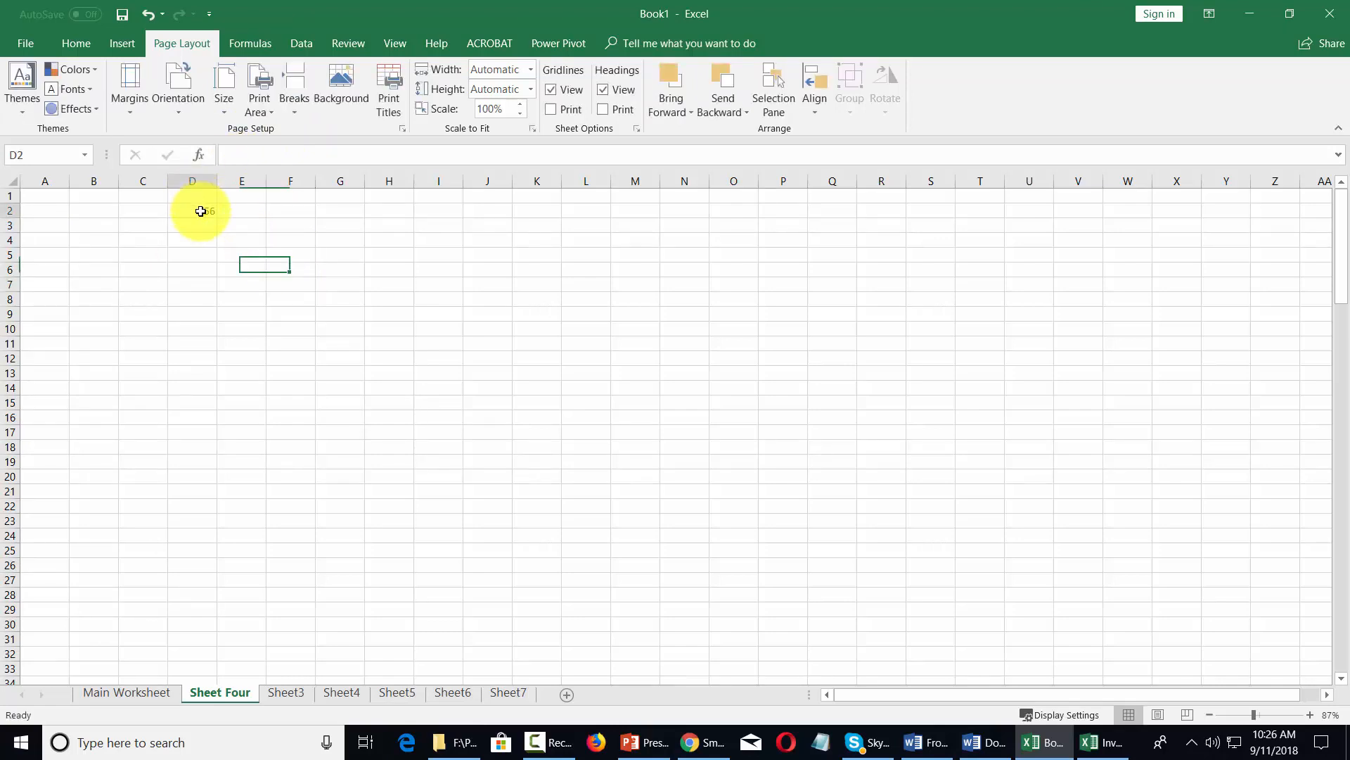
left_click(201, 211)
key("ctrl+c")
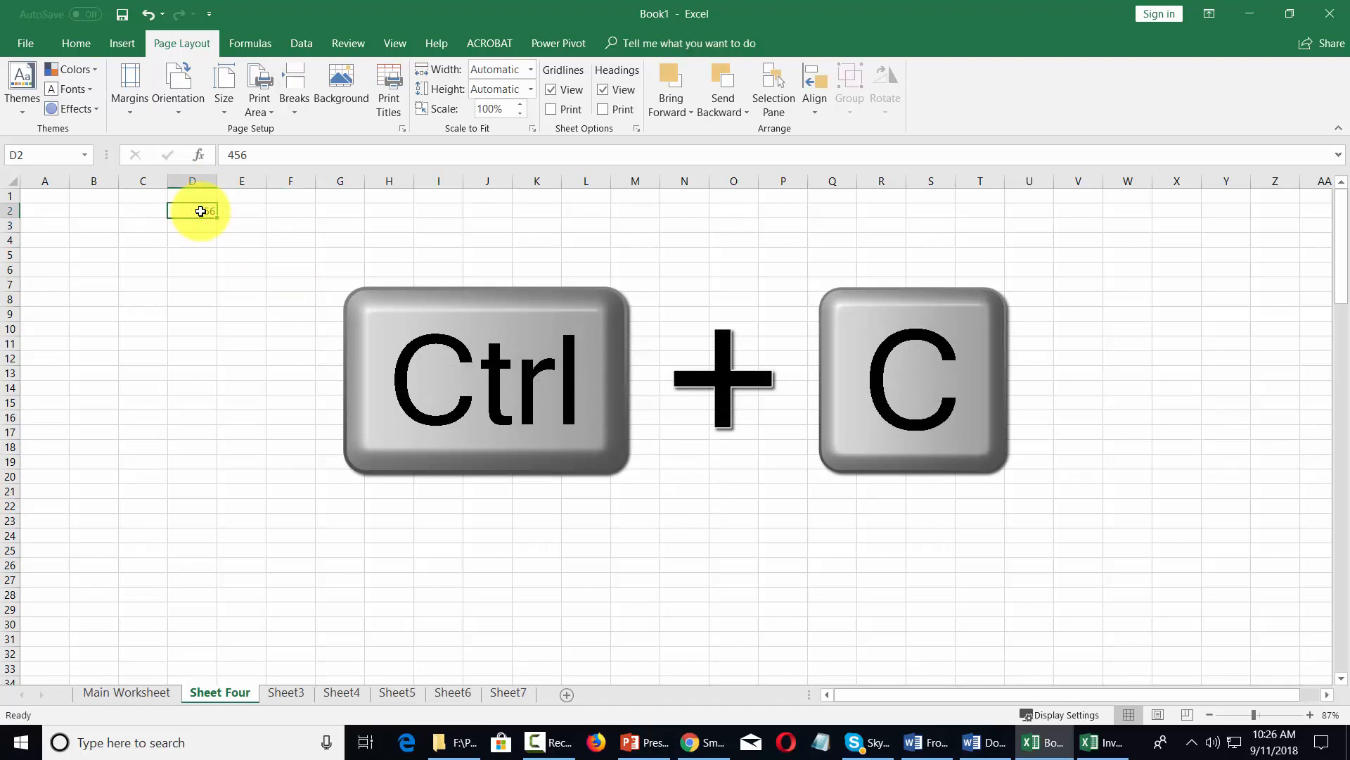
key("ctrl+c")
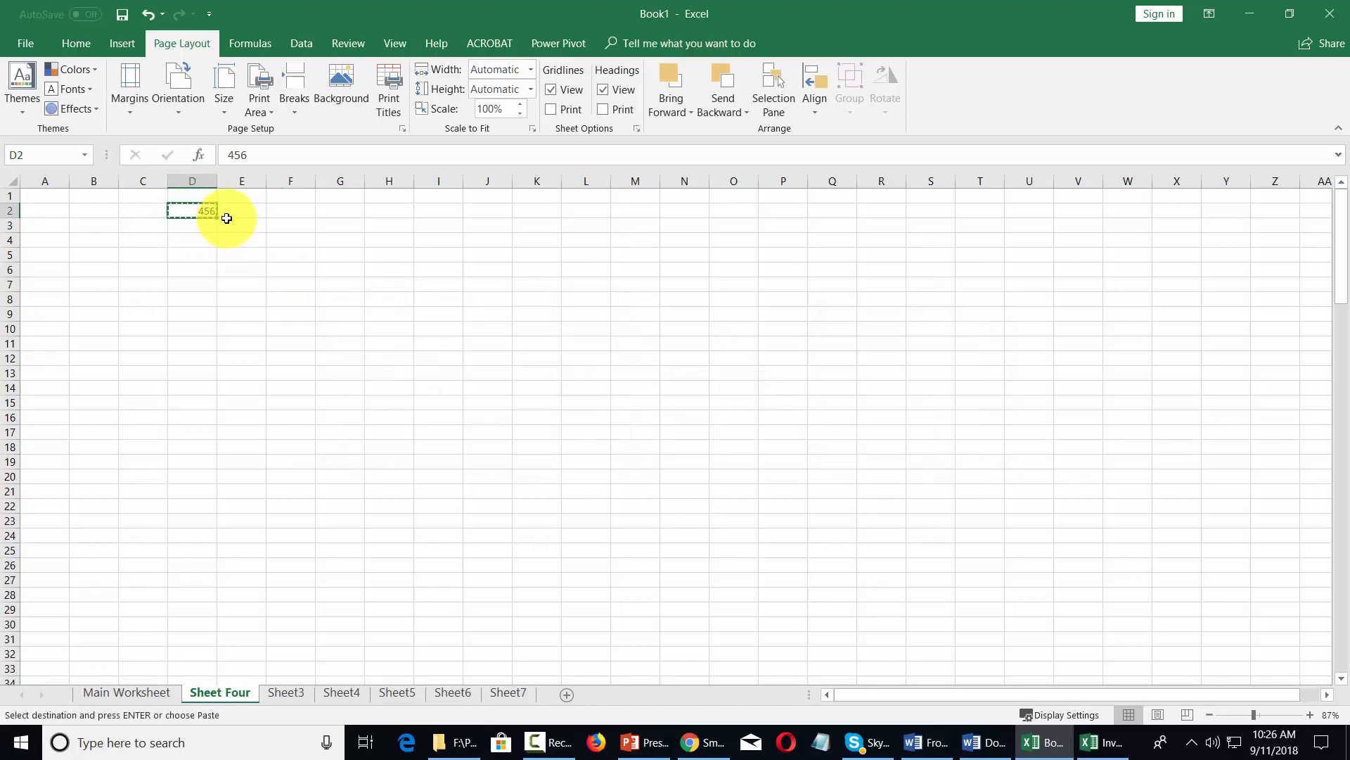
left_click_drag(215, 215, 429, 516)
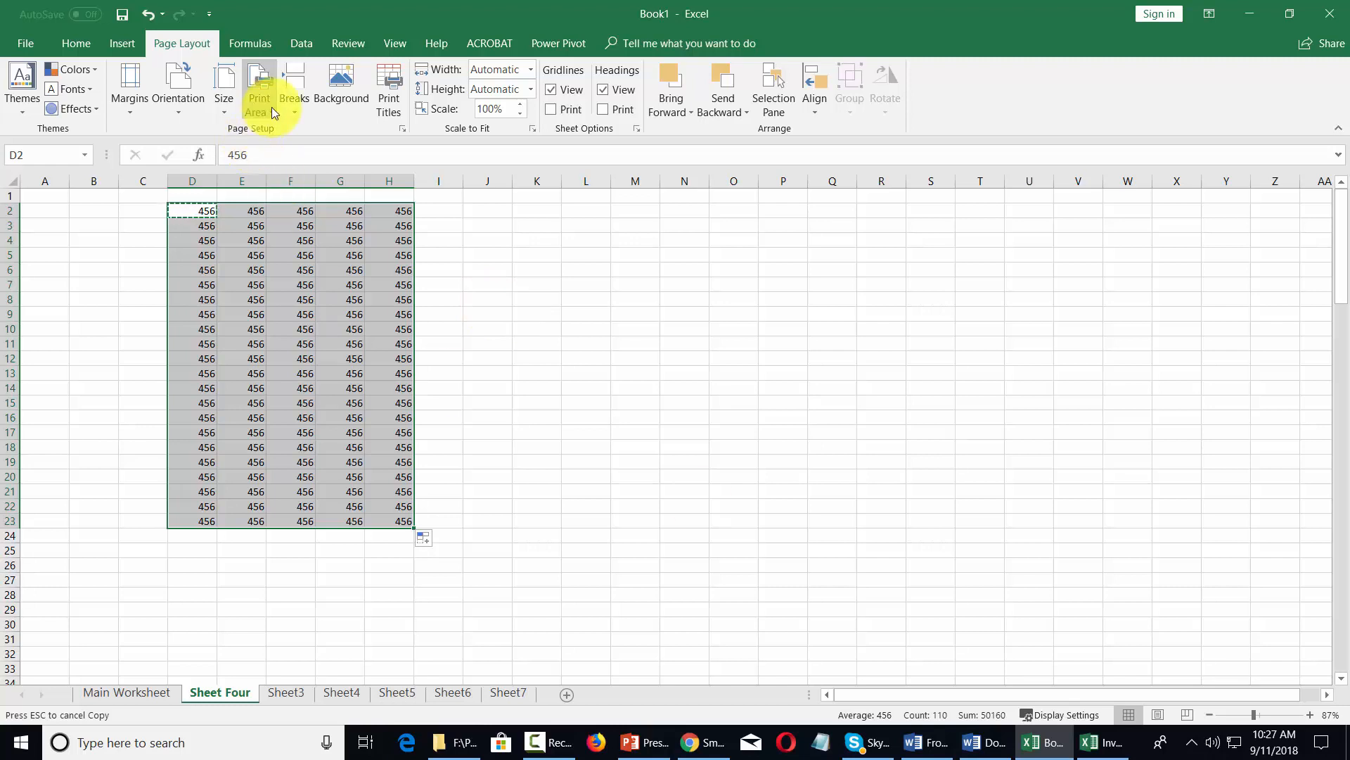
left_click(131, 231)
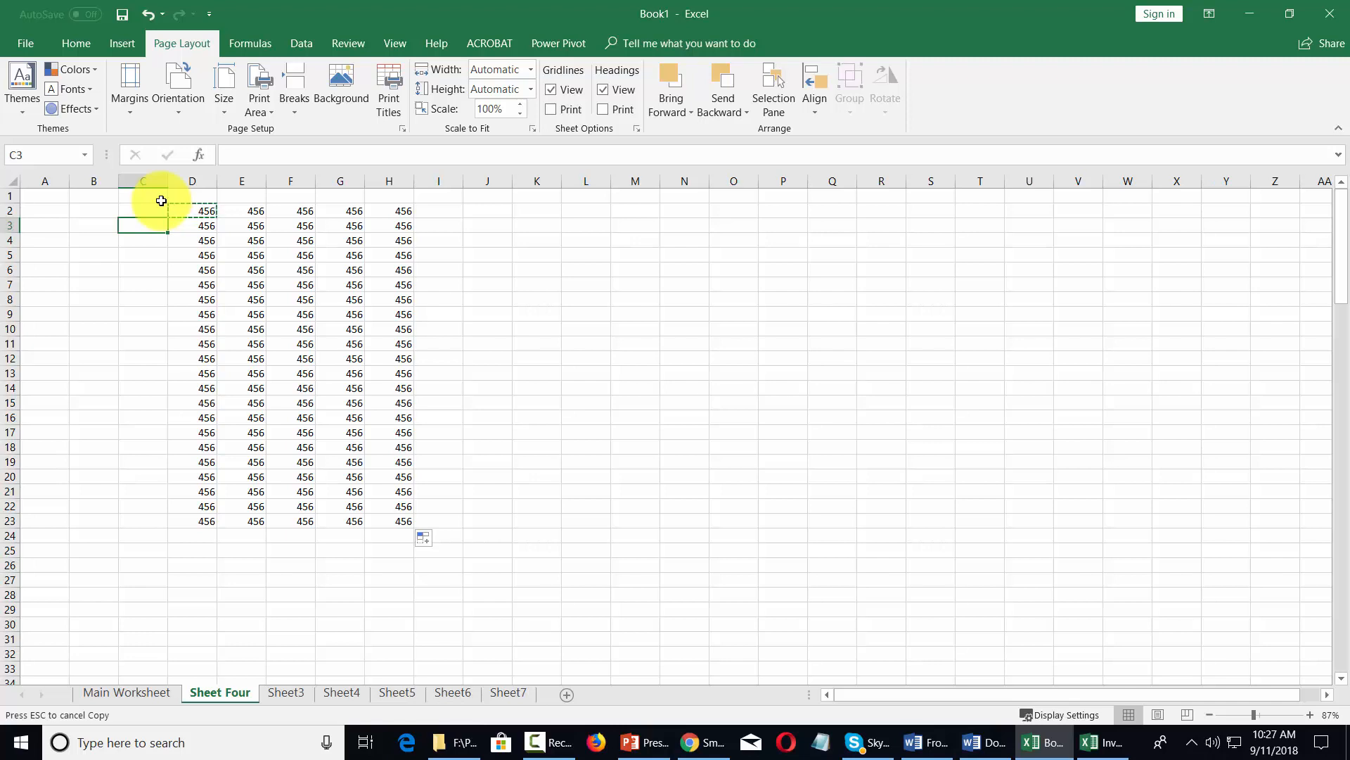
key("Escape")
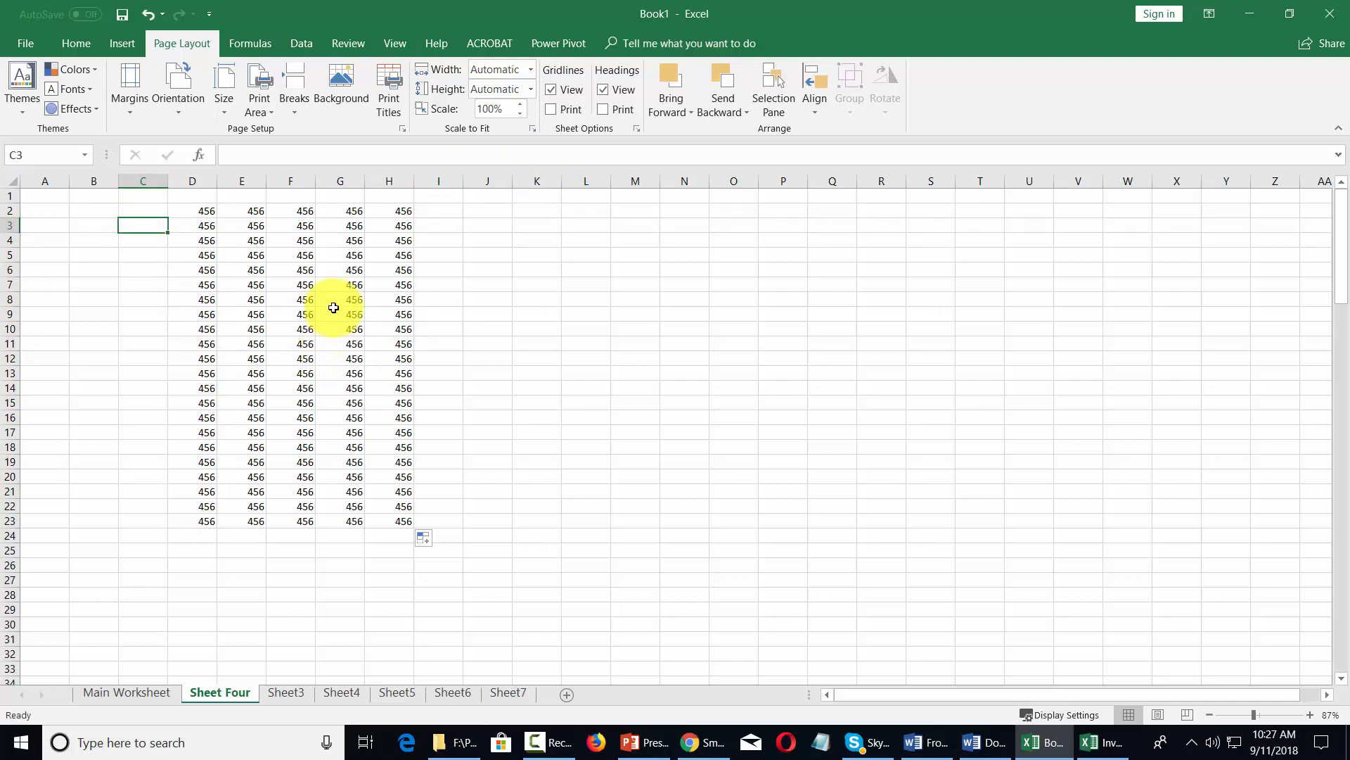
- Set the filled range D2:H23 as the sheet's print area
left_click(269, 111)
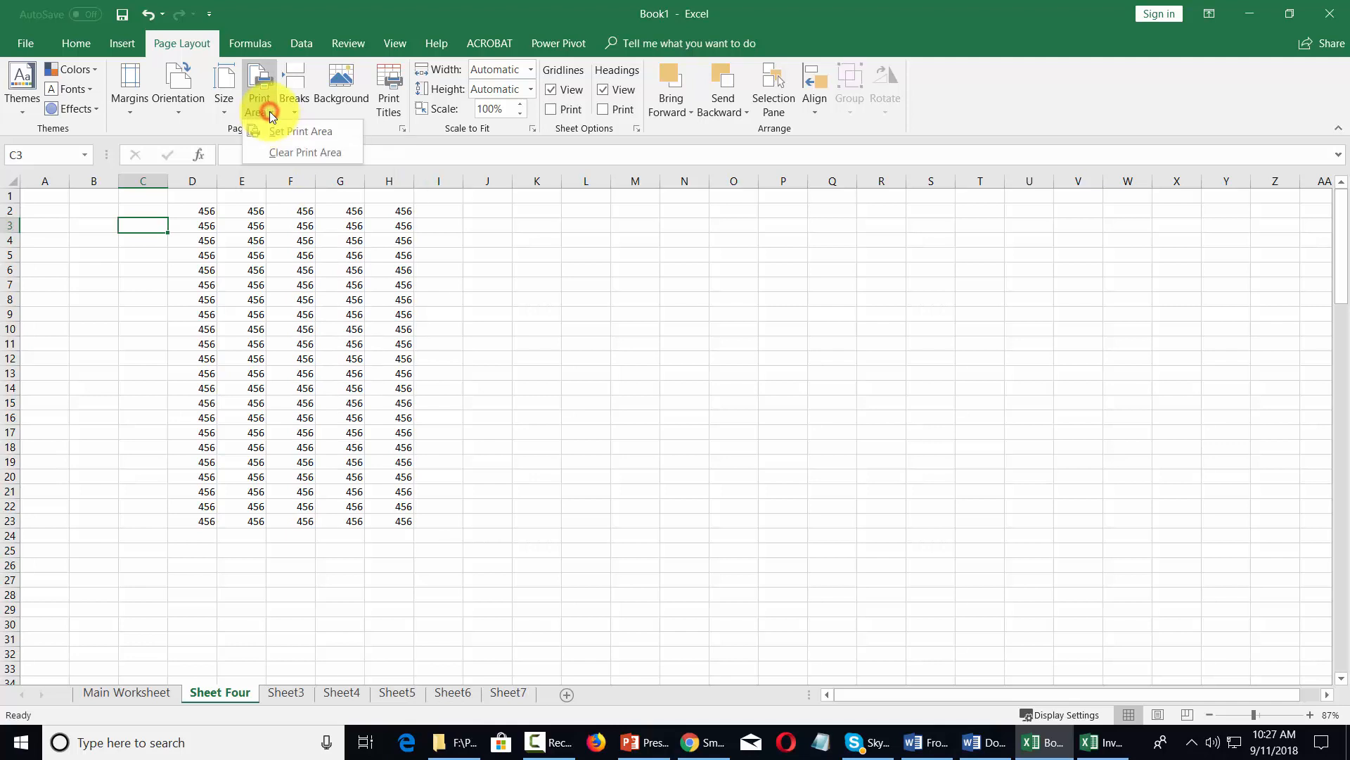
left_click(193, 208)
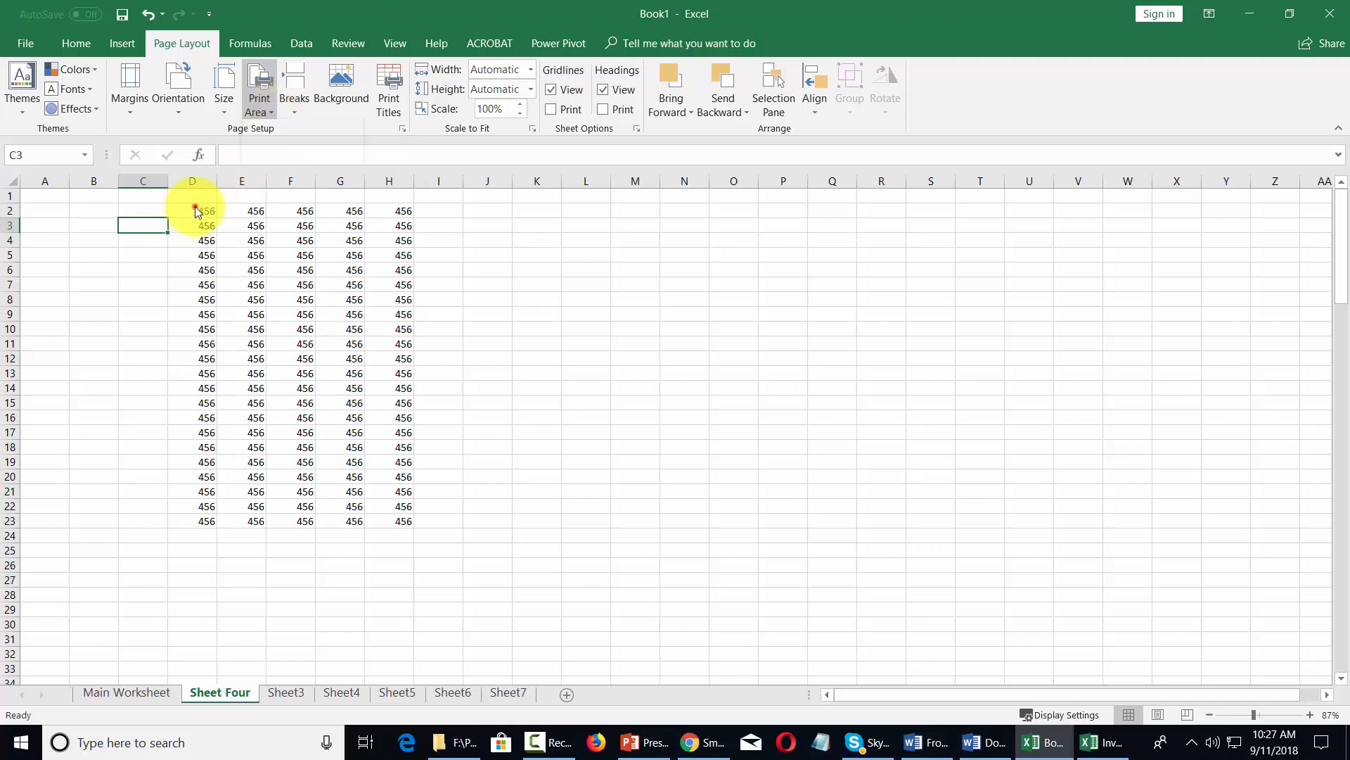
left_click_drag(193, 208, 386, 529)
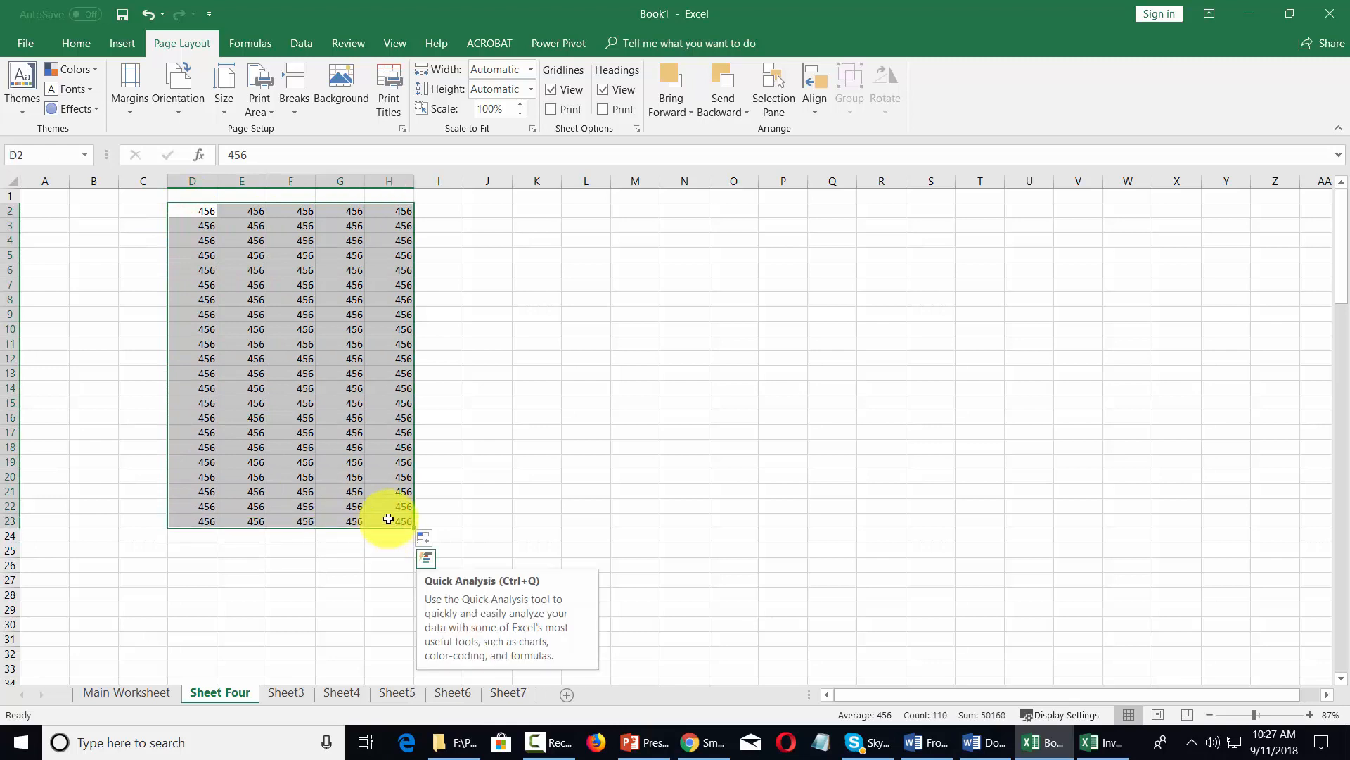
left_click(271, 107)
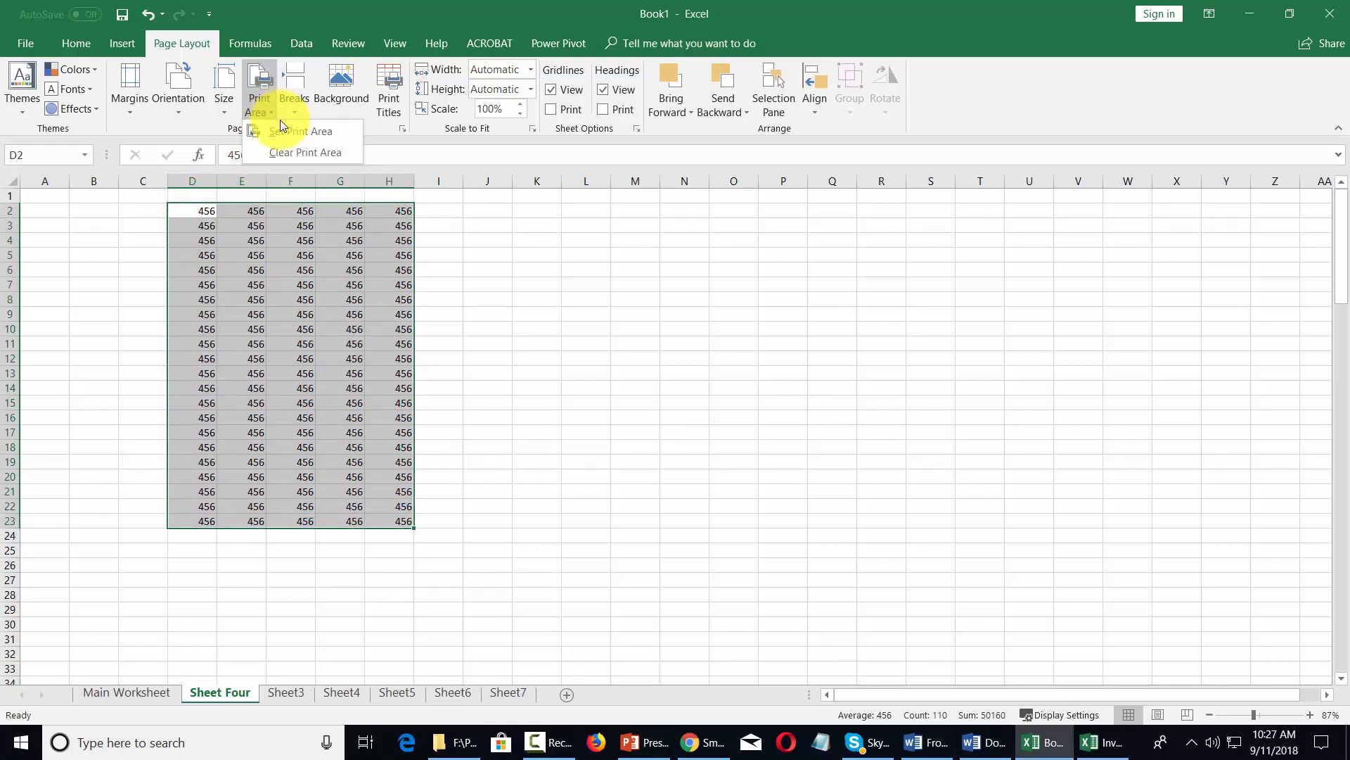
left_click(282, 132)
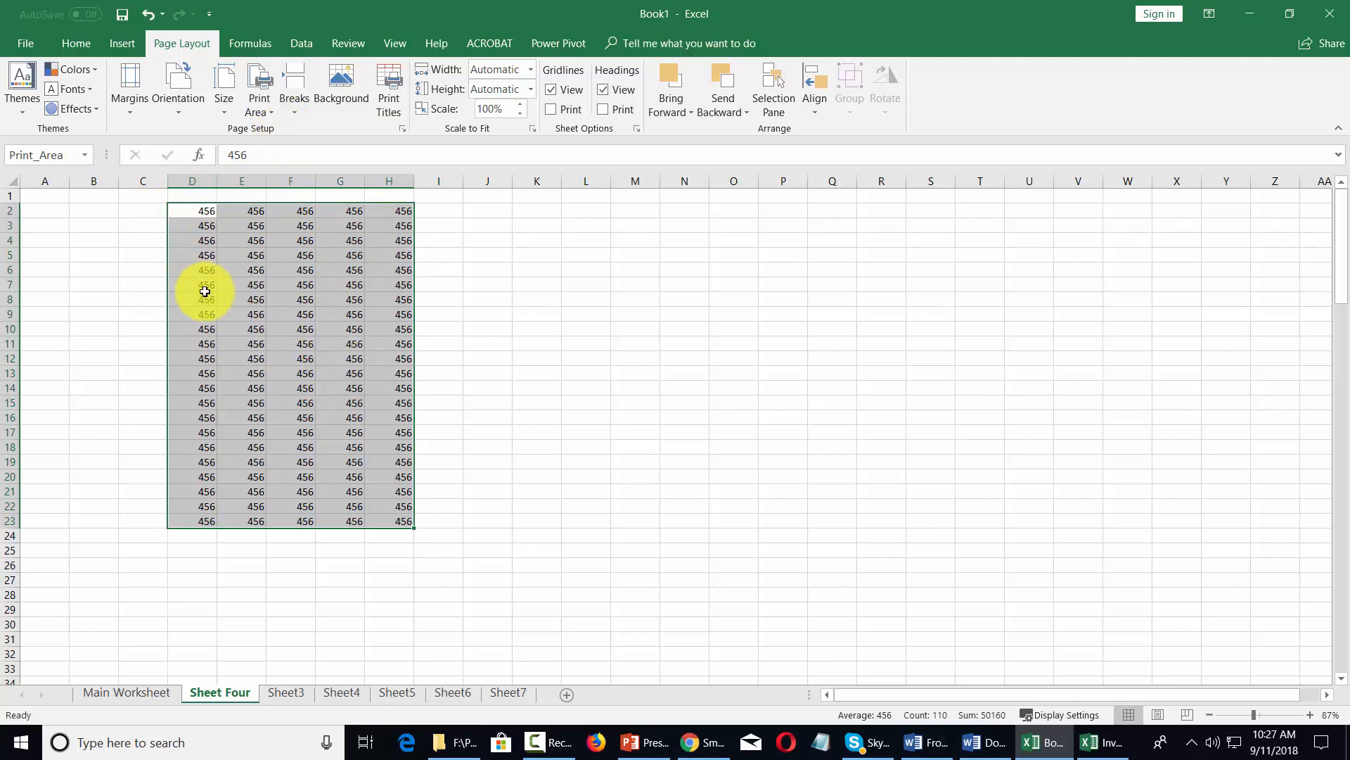
- Check the print area of 456 values in the print preview and return to the worksheet
left_click(23, 45)
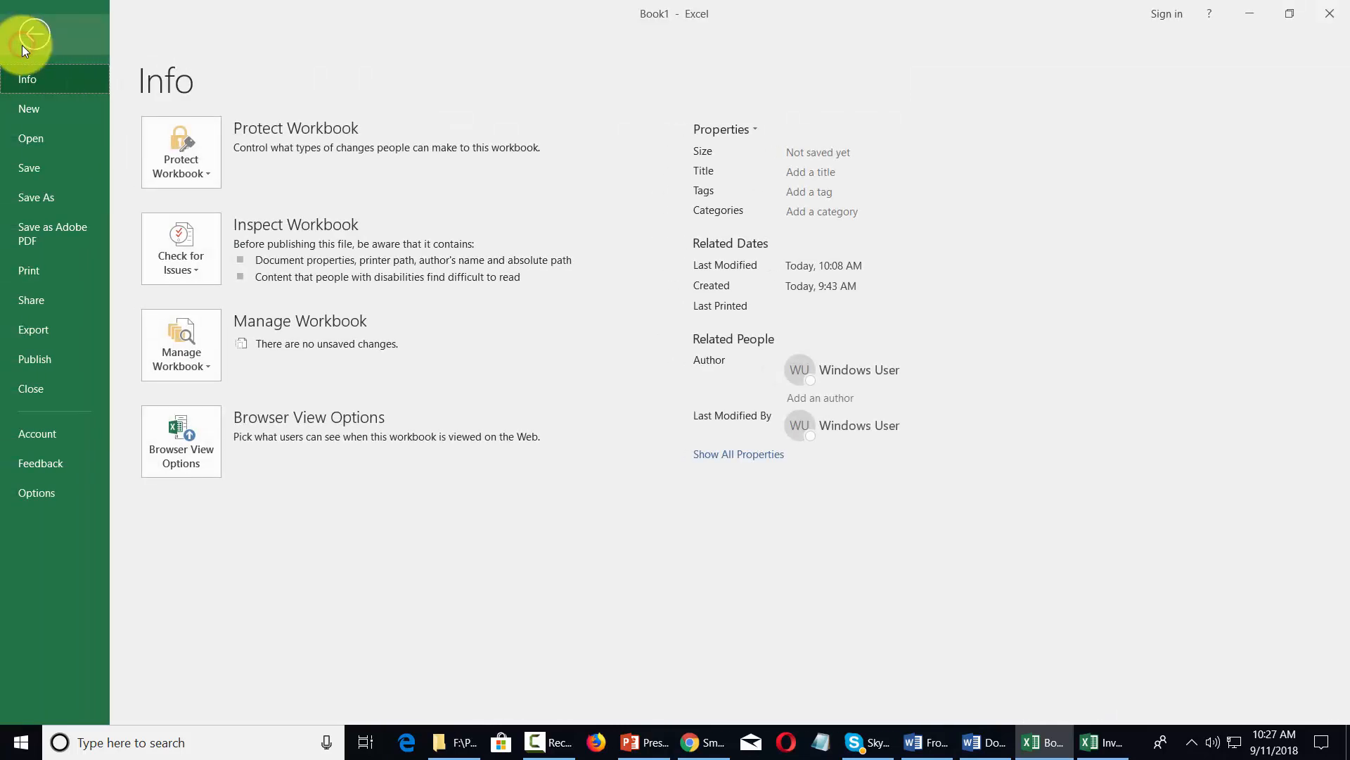
left_click(31, 269)
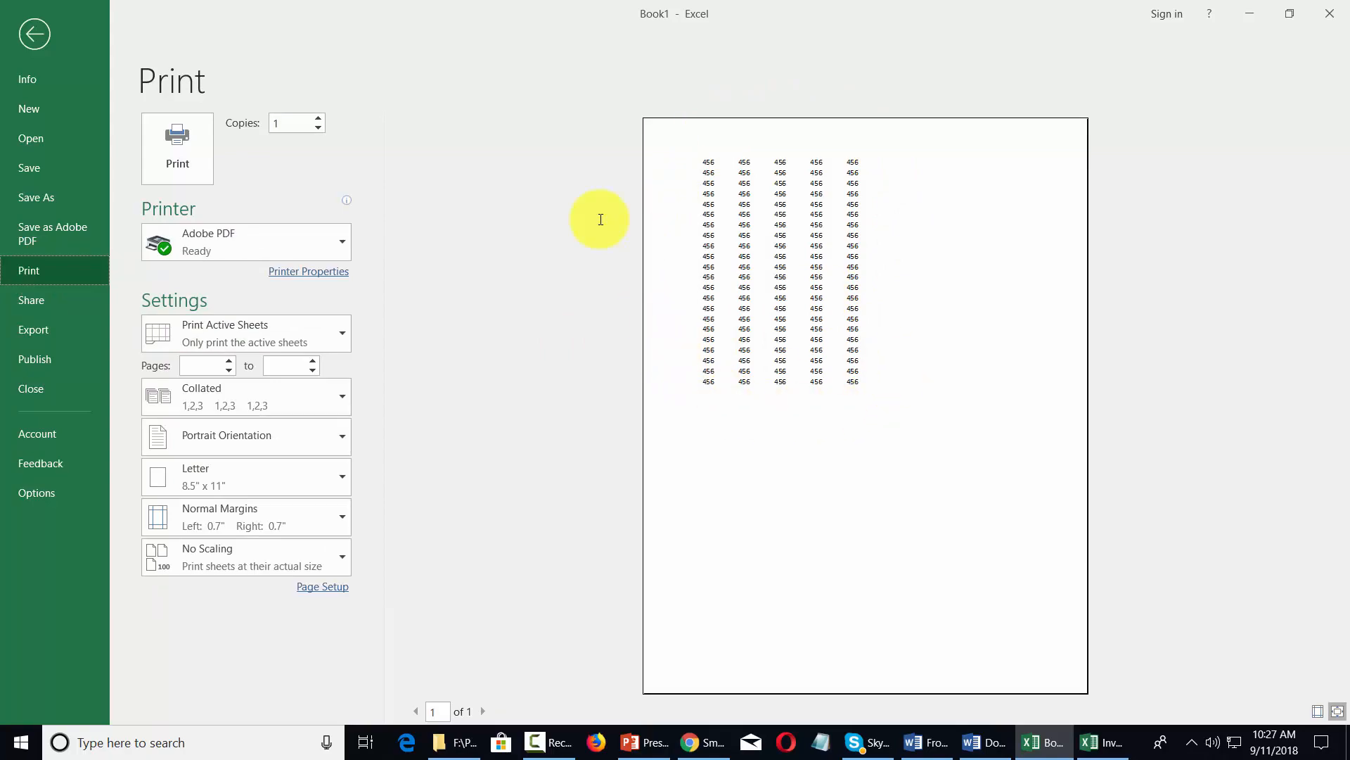
key("Escape")
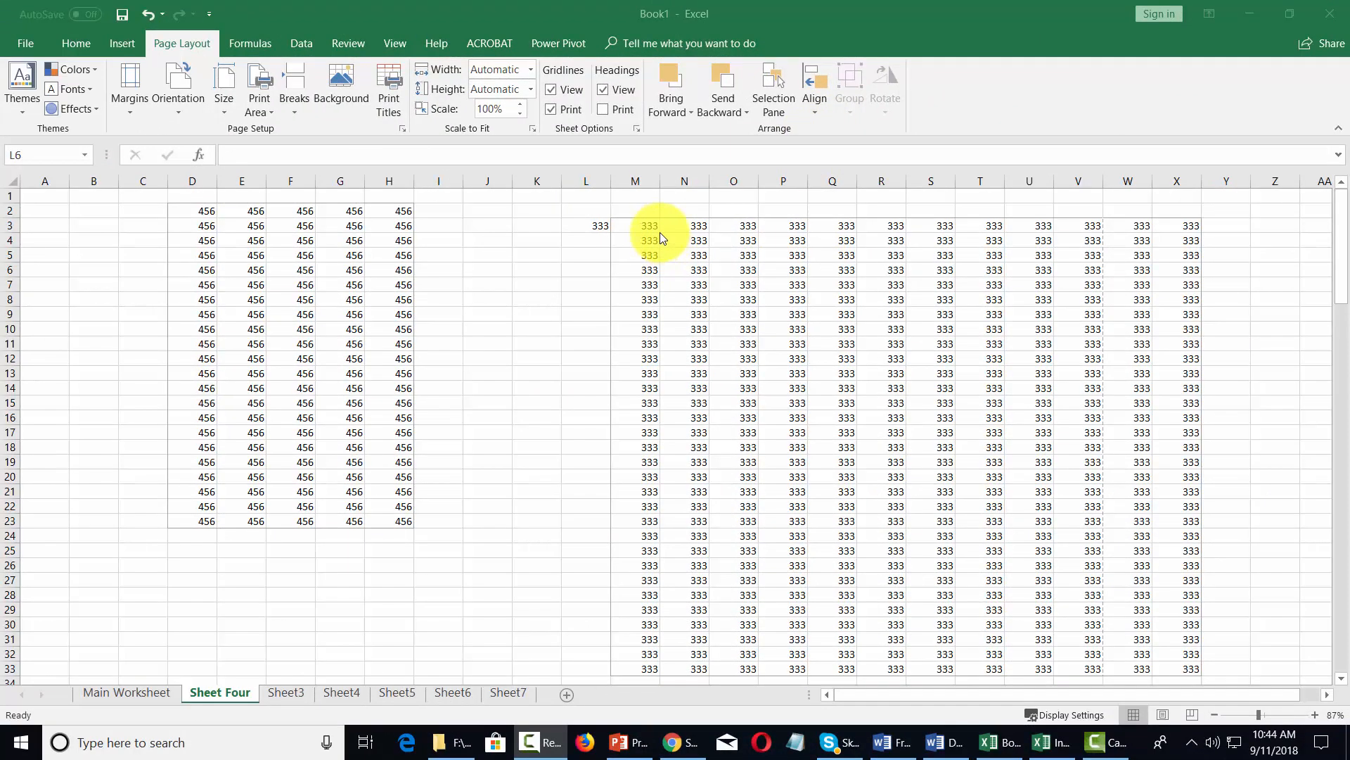
- Set the range M3:X33 containing the 333 values as the print area and check it in the print preview
left_click_drag(639, 224, 1183, 668)
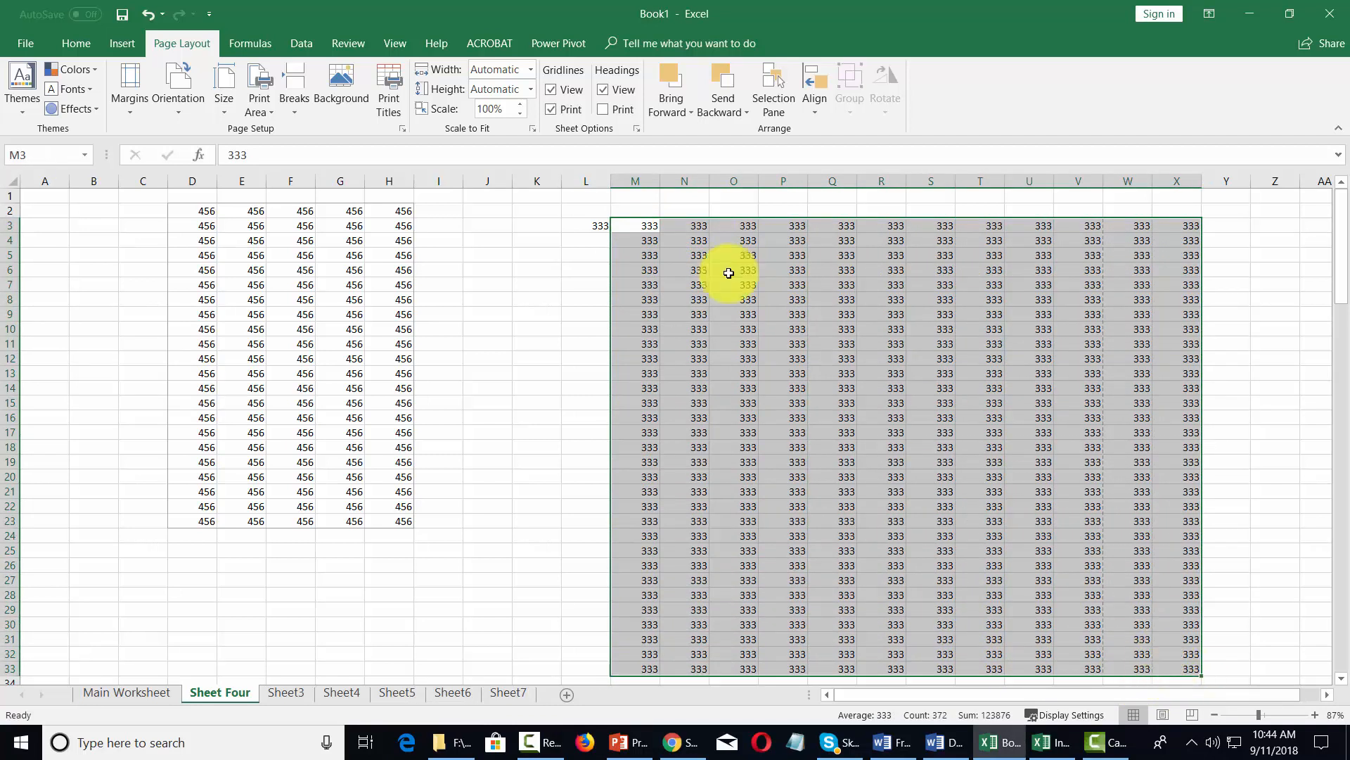
left_click(267, 109)
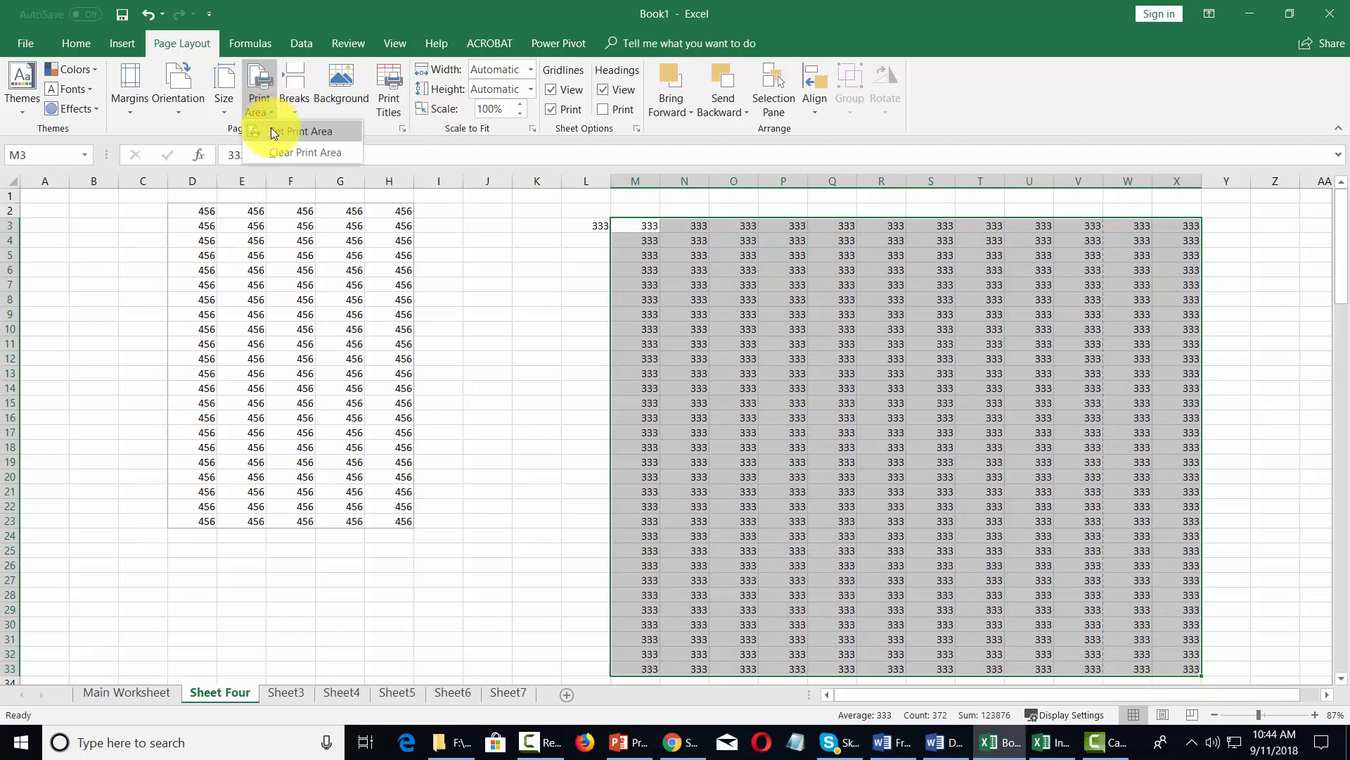
left_click(272, 131)
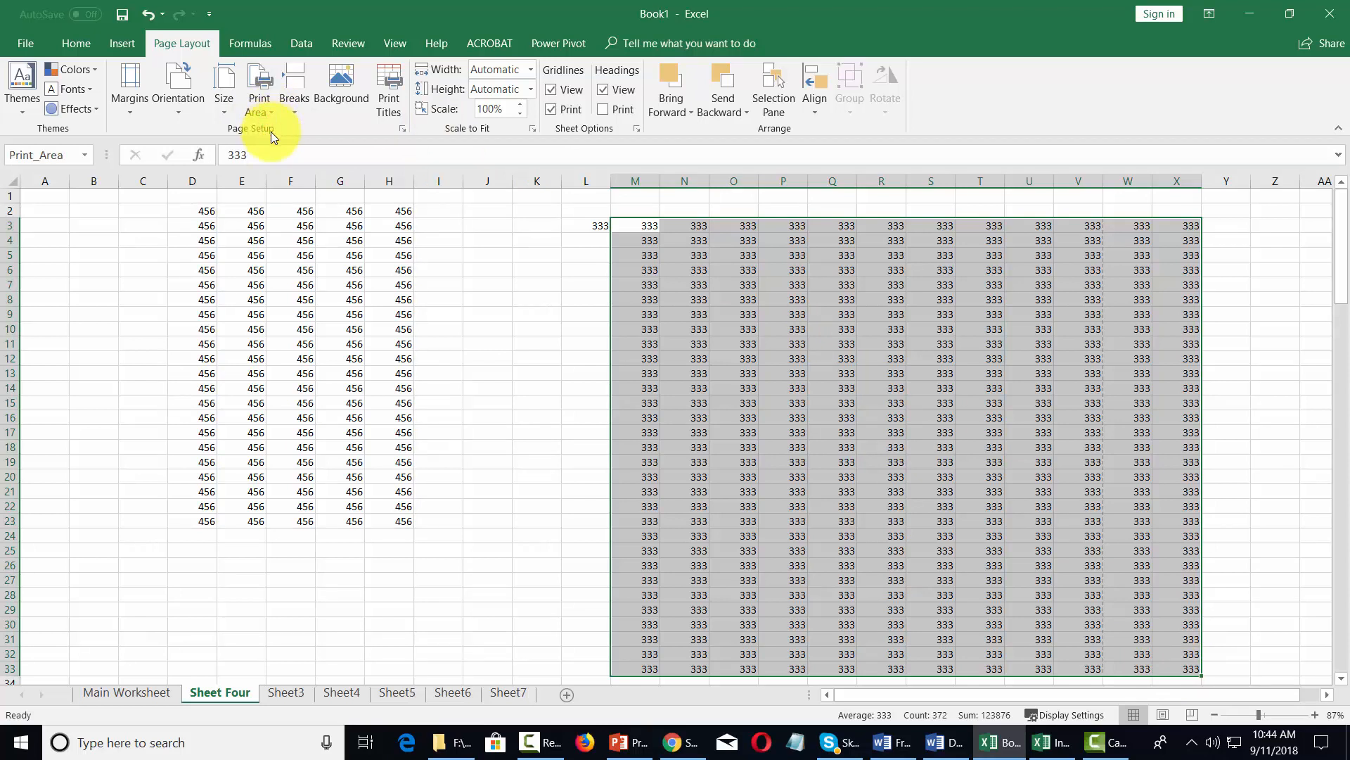
left_click(15, 44)
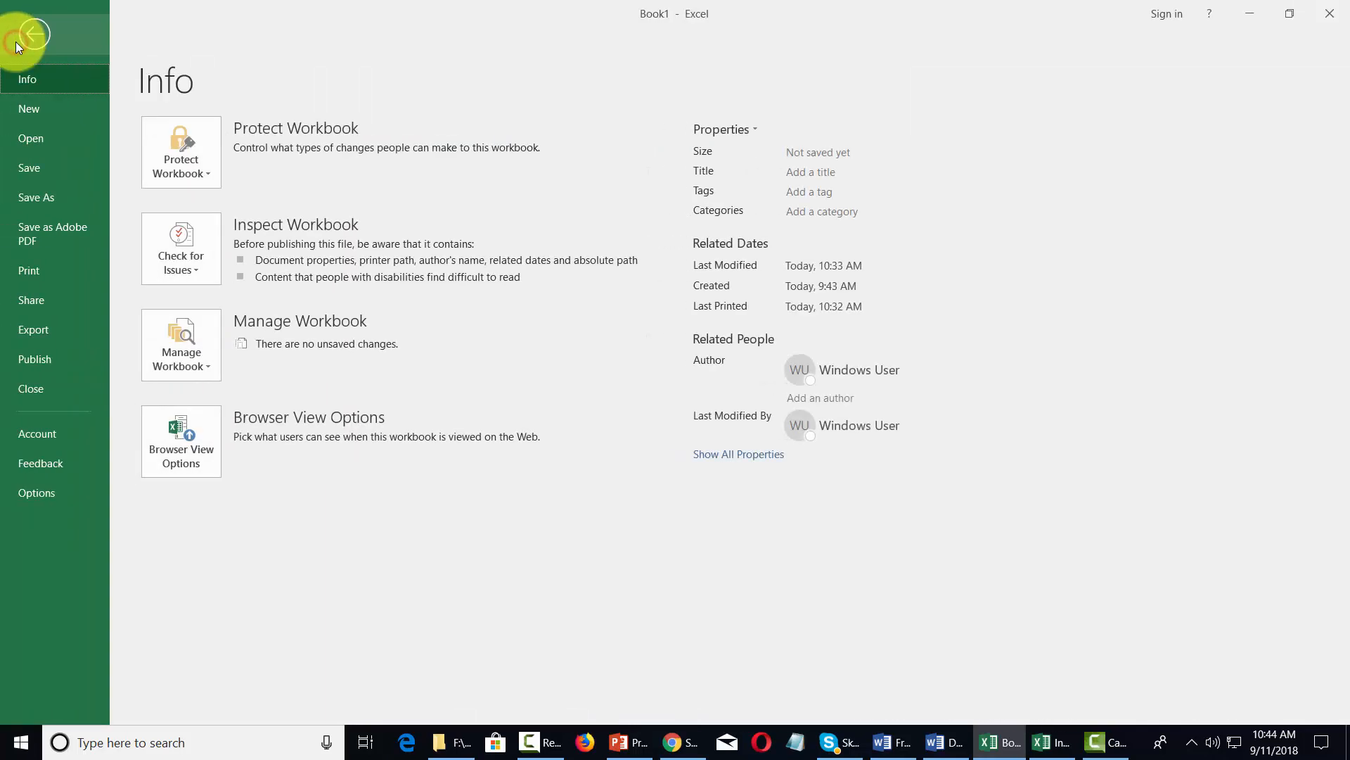
left_click(45, 272)
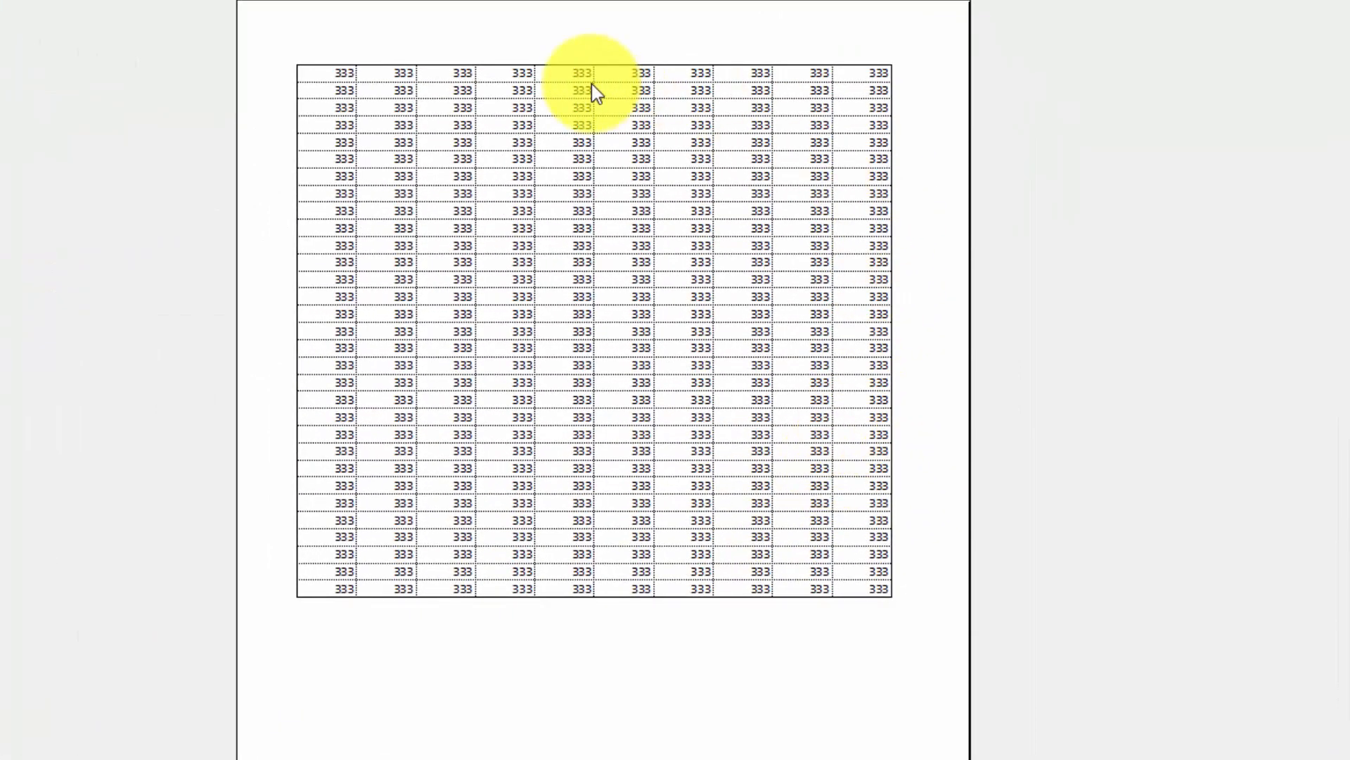
key("Escape")
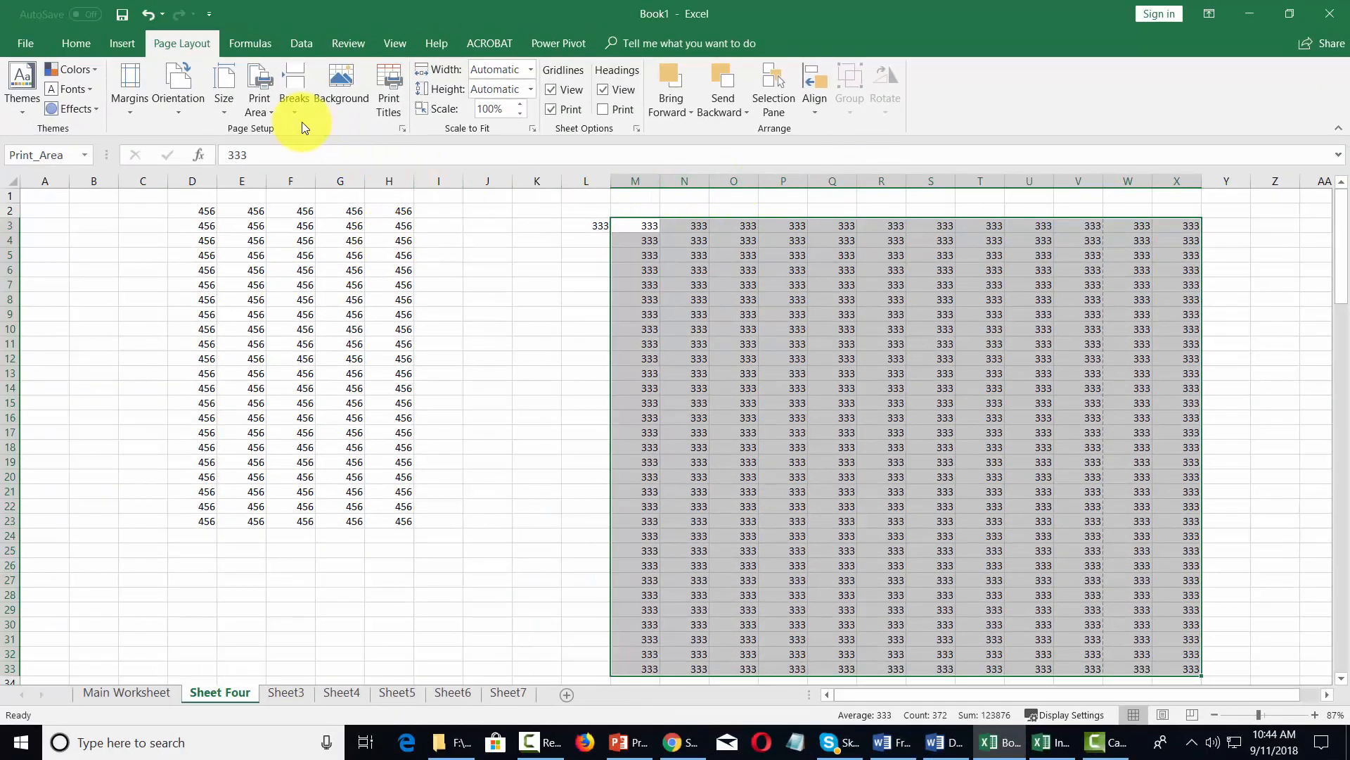
- Add the range D2:H23 to the existing print area and show the print preview
left_click(269, 108)
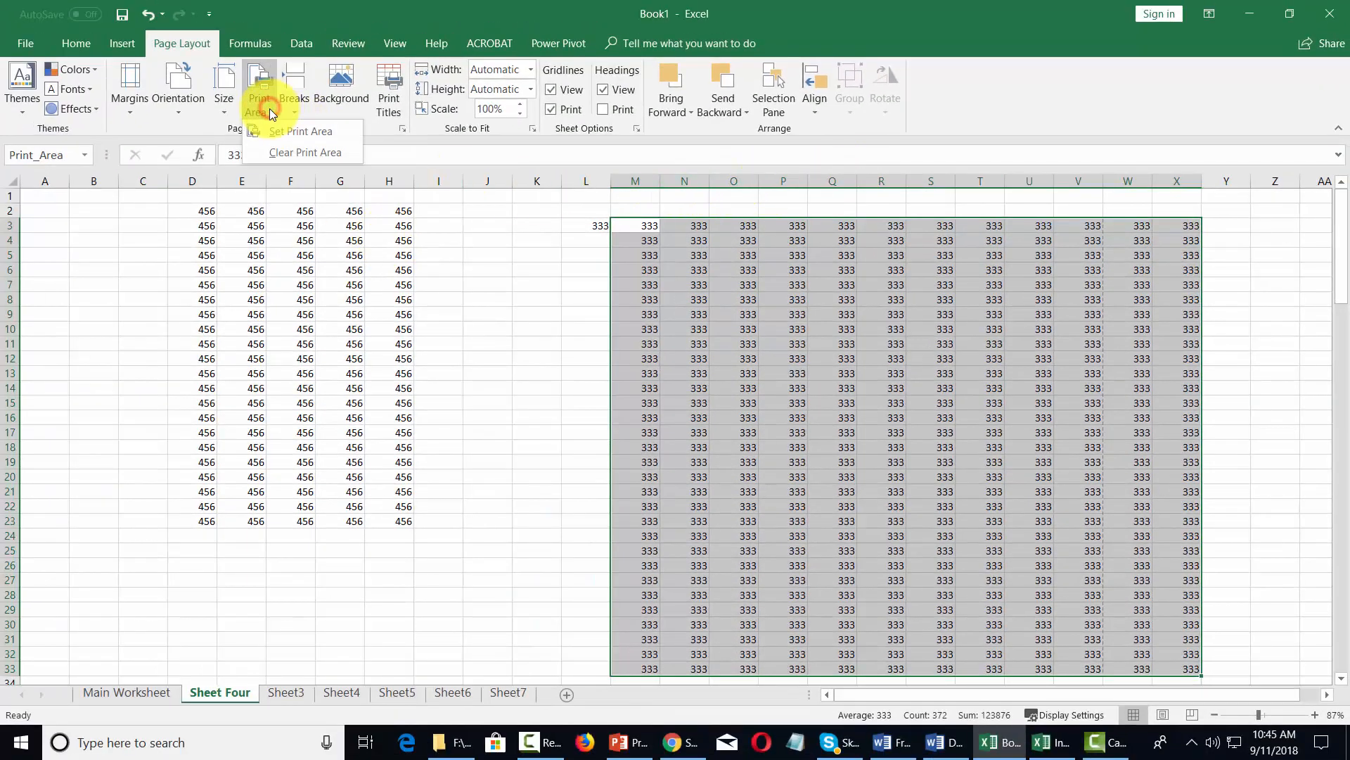
left_click(235, 232)
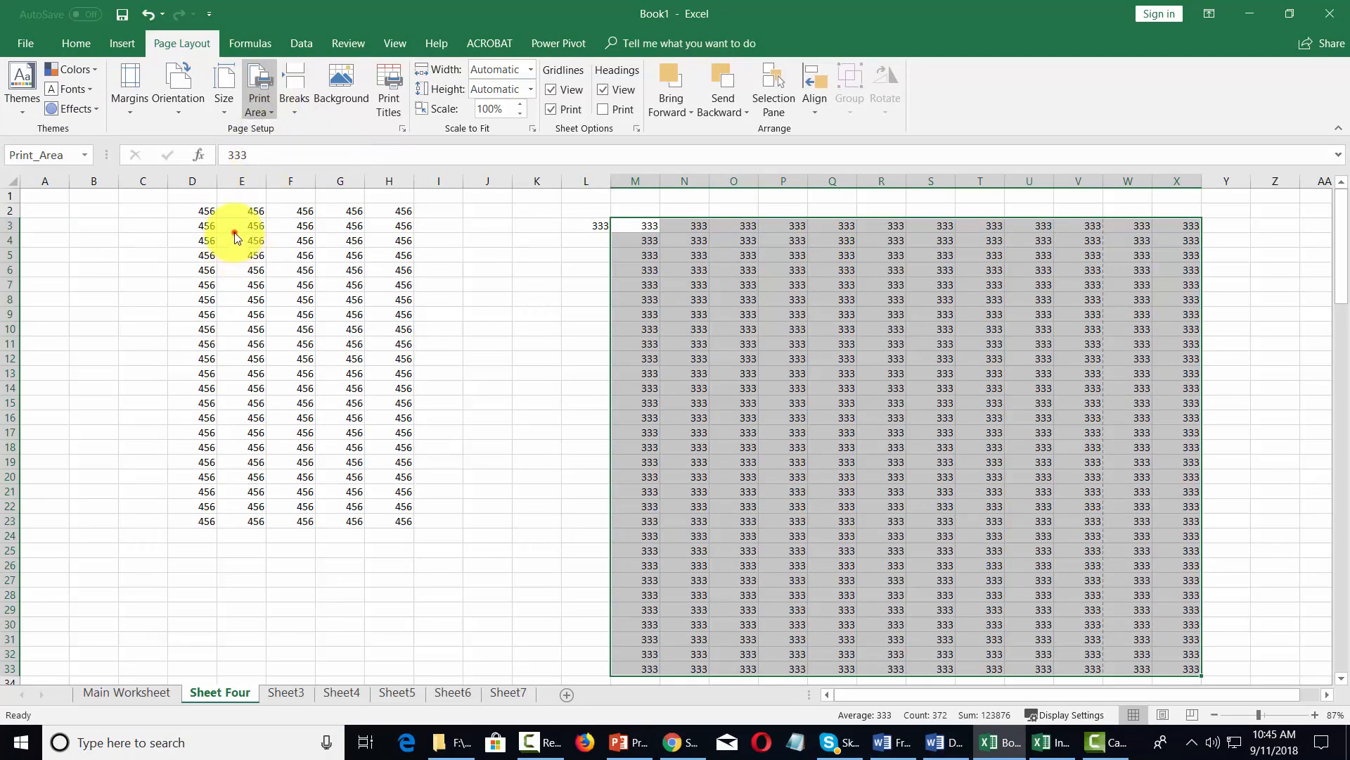
left_click_drag(213, 214, 408, 524)
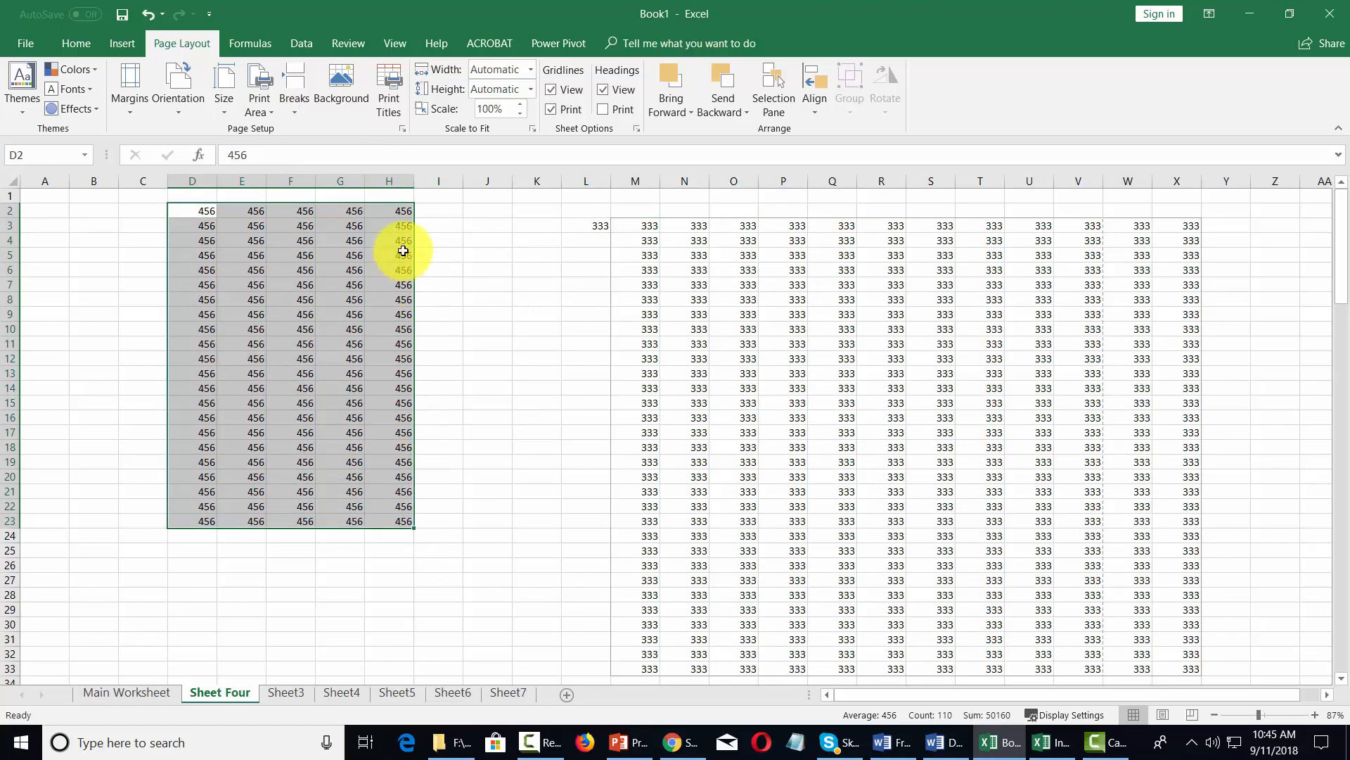
left_click(275, 116)
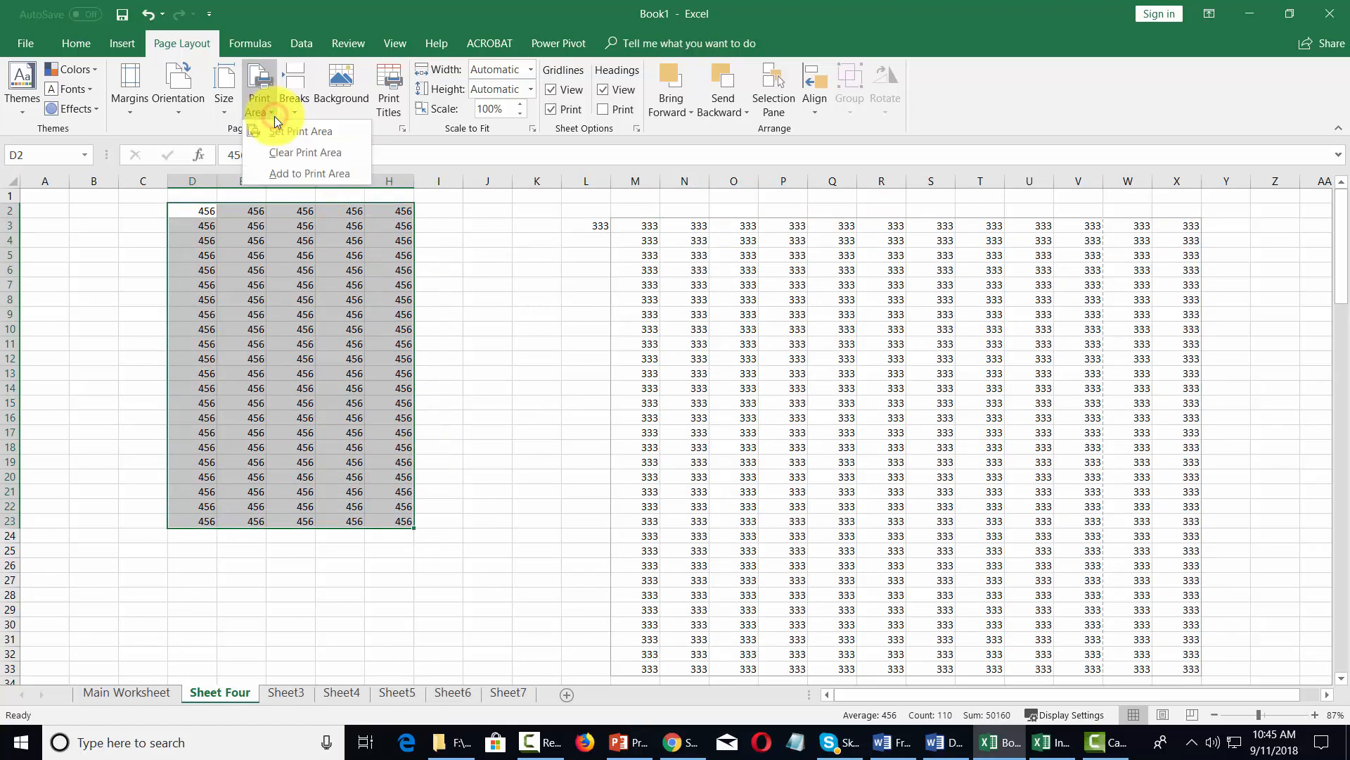
left_click(281, 173)
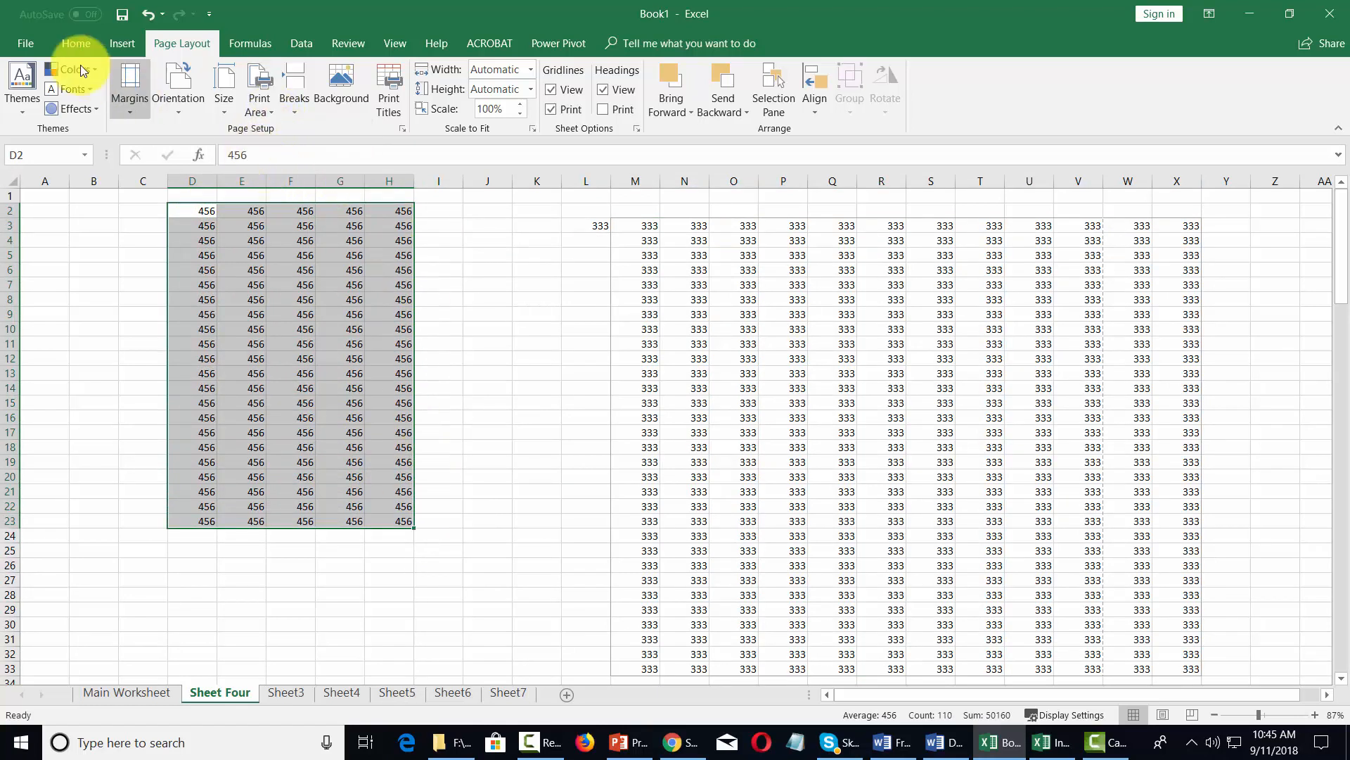
left_click(21, 44)
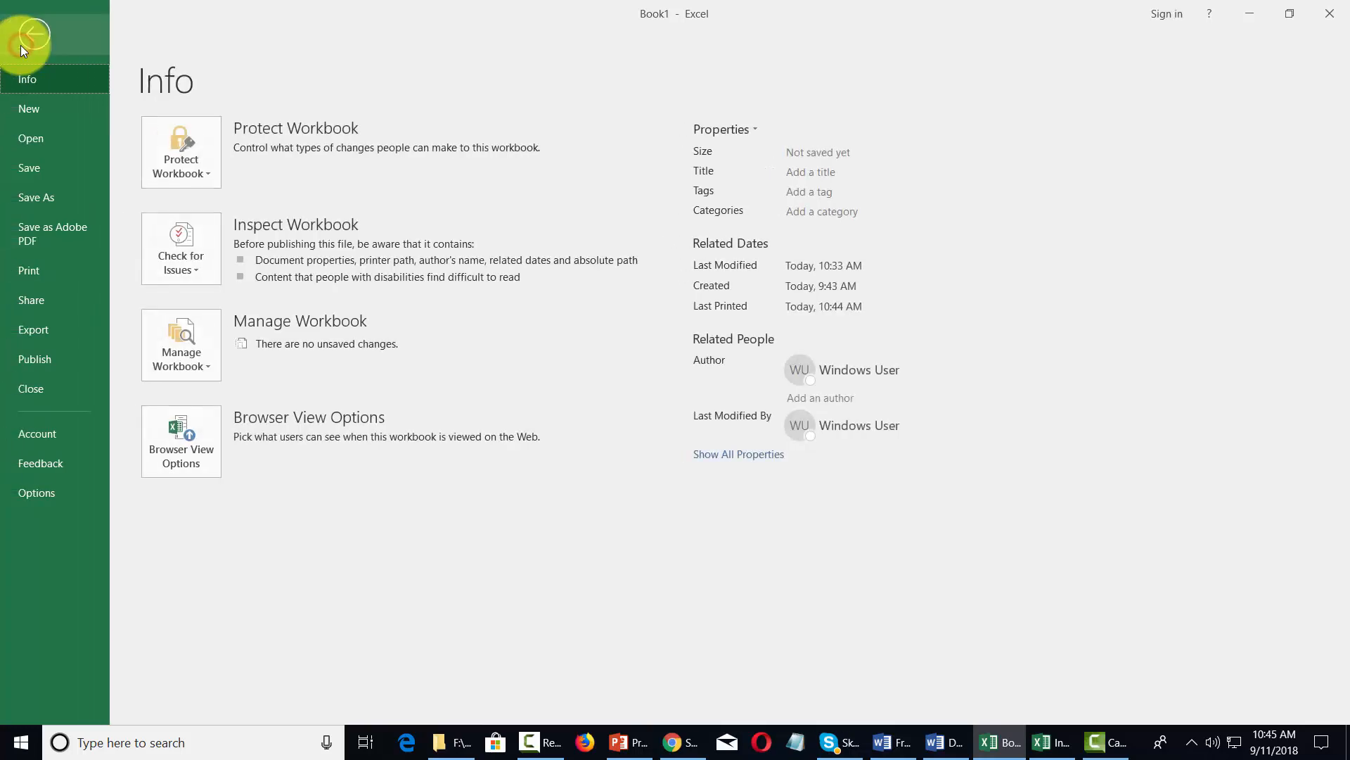
left_click(28, 269)
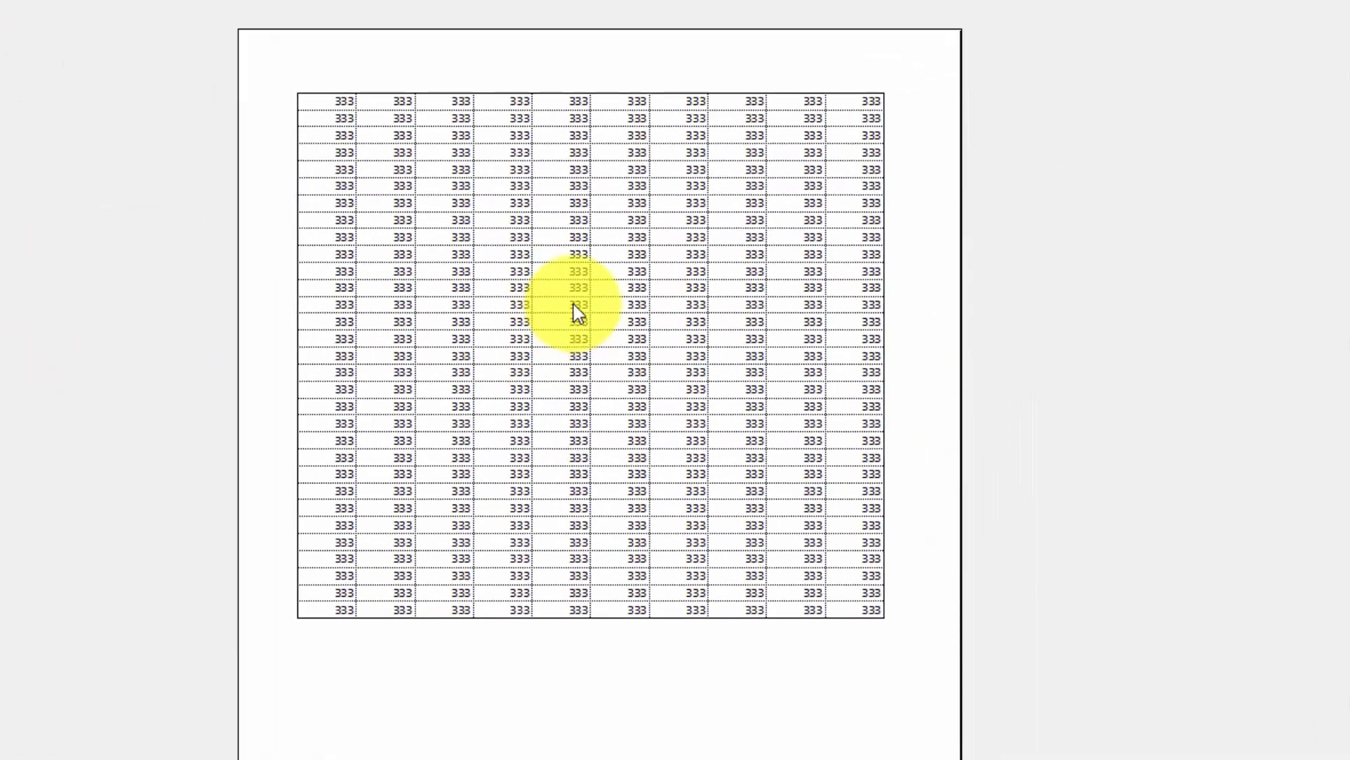
- Page through the print preview to examine both print areas, return to the worksheet and select cell L4
left_click(575, 274)
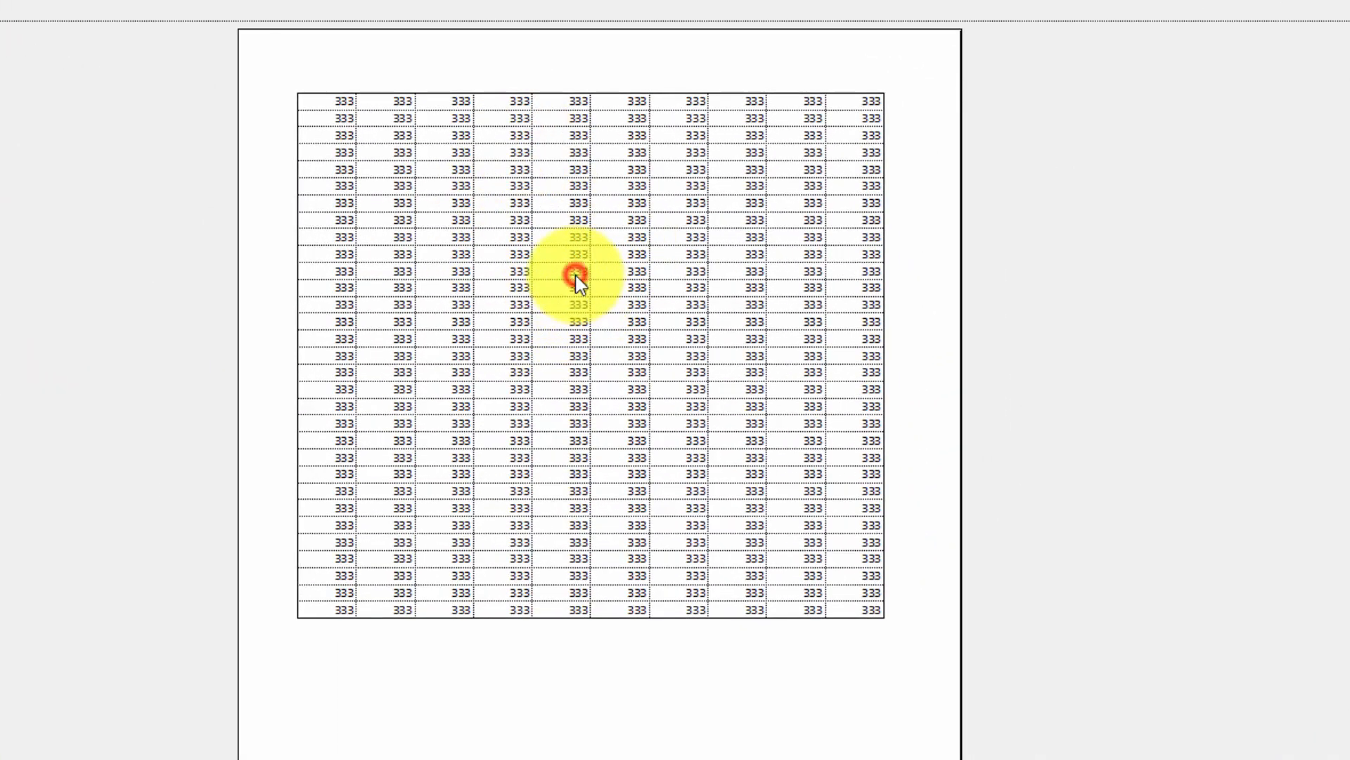
scroll(575, 276, "down", 1)
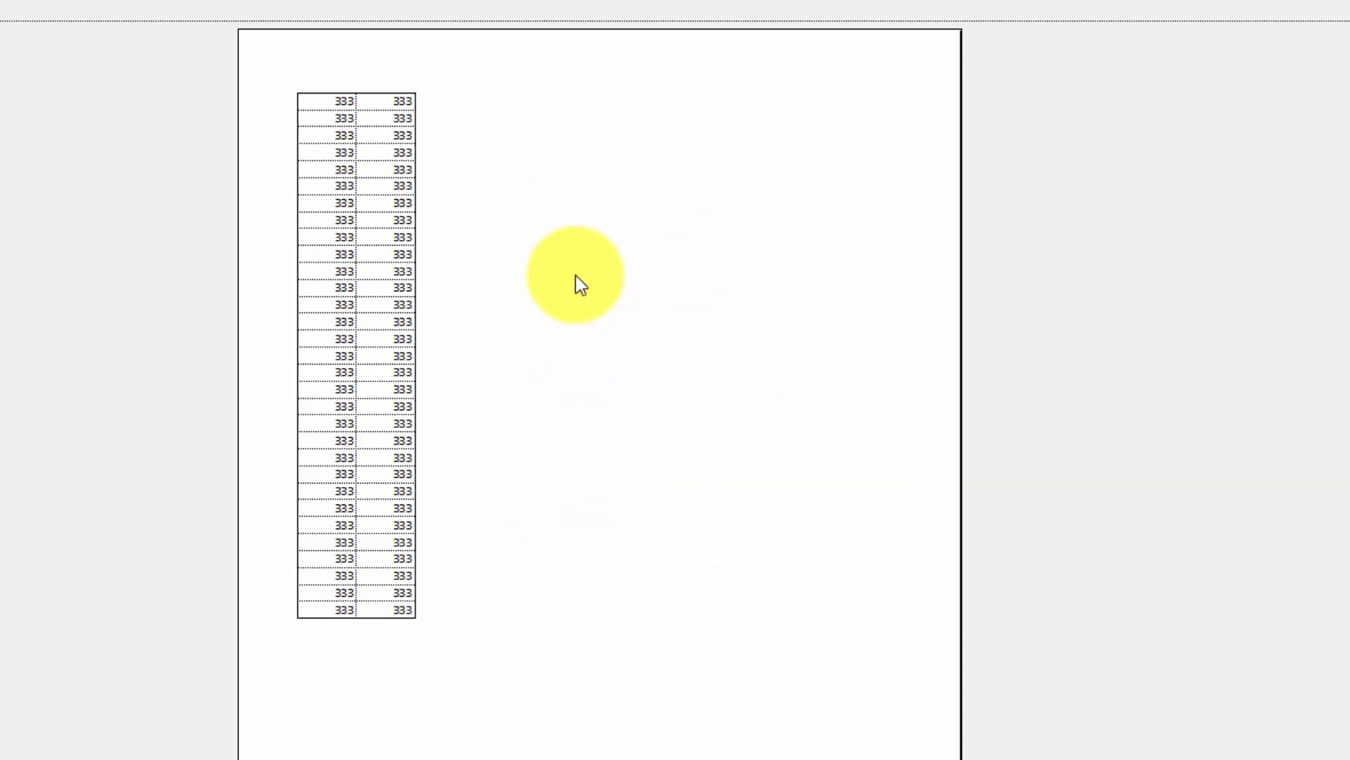
scroll(575, 276, "down", 1)
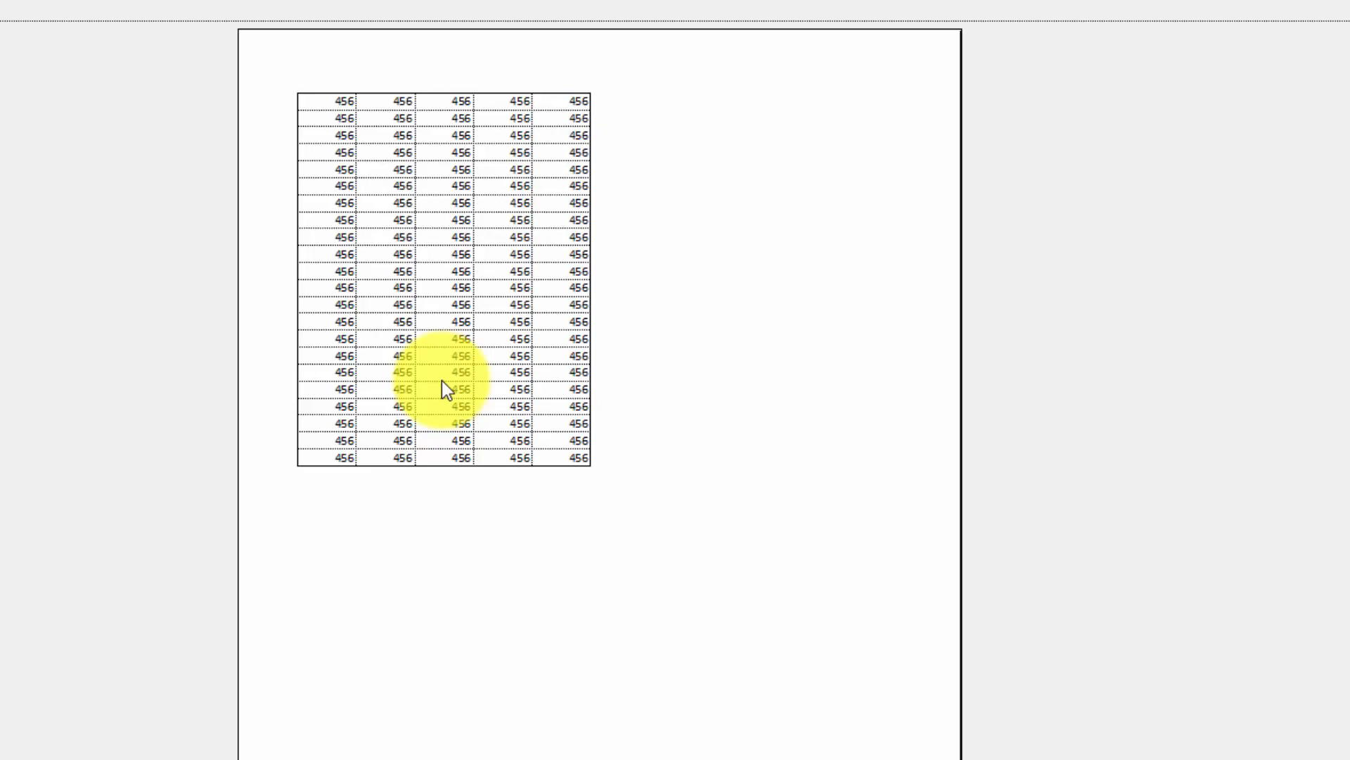
key("Escape")
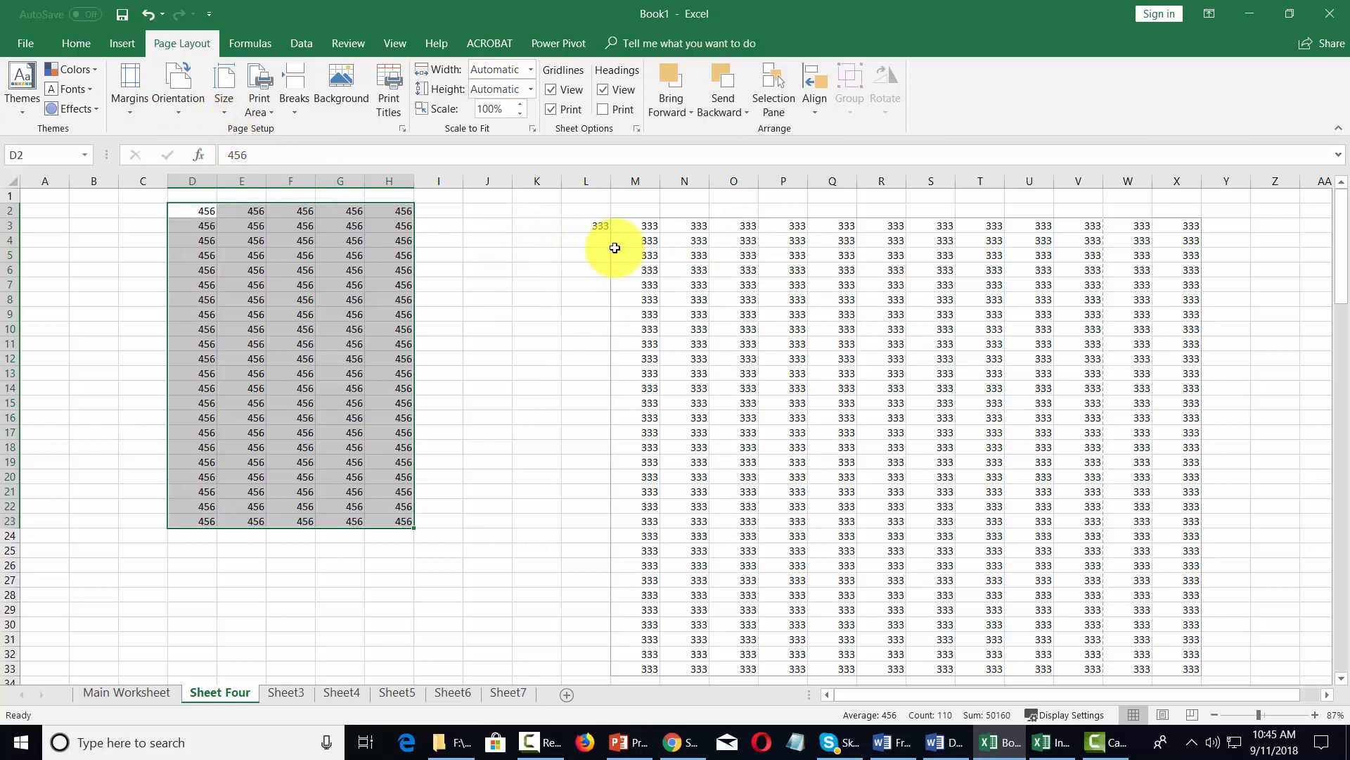
left_click(584, 240)
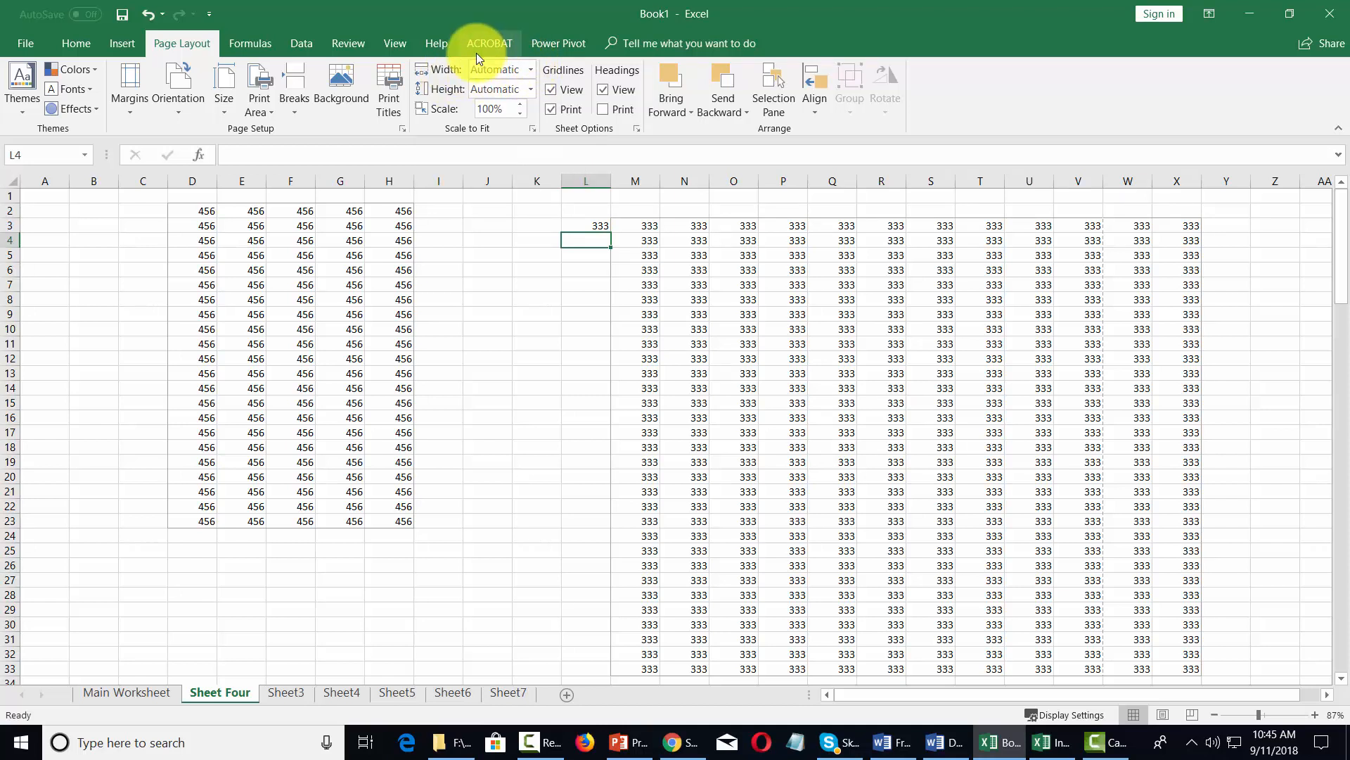
- Fit the printout's width to 1 page, then return the width to Automatic, keeping the height on Automatic
left_click(531, 68)
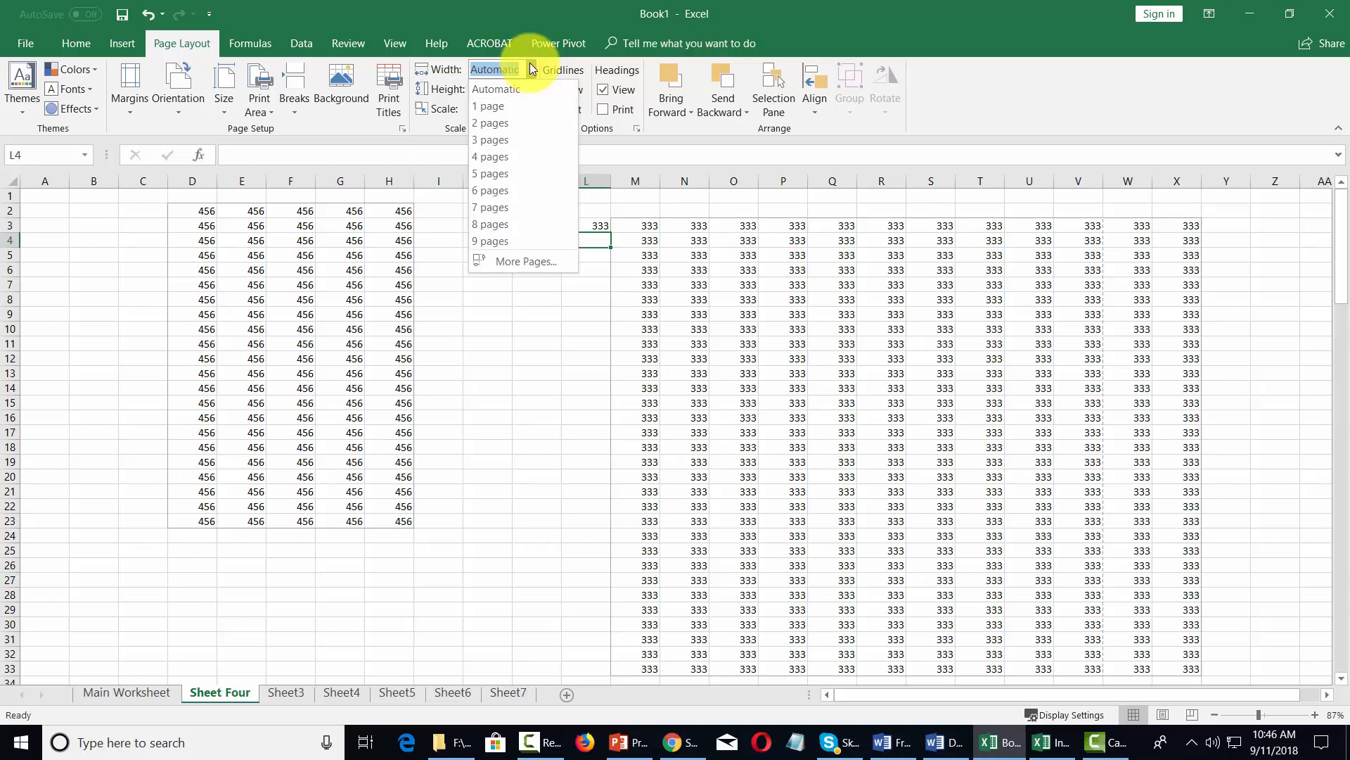
left_click(496, 103)
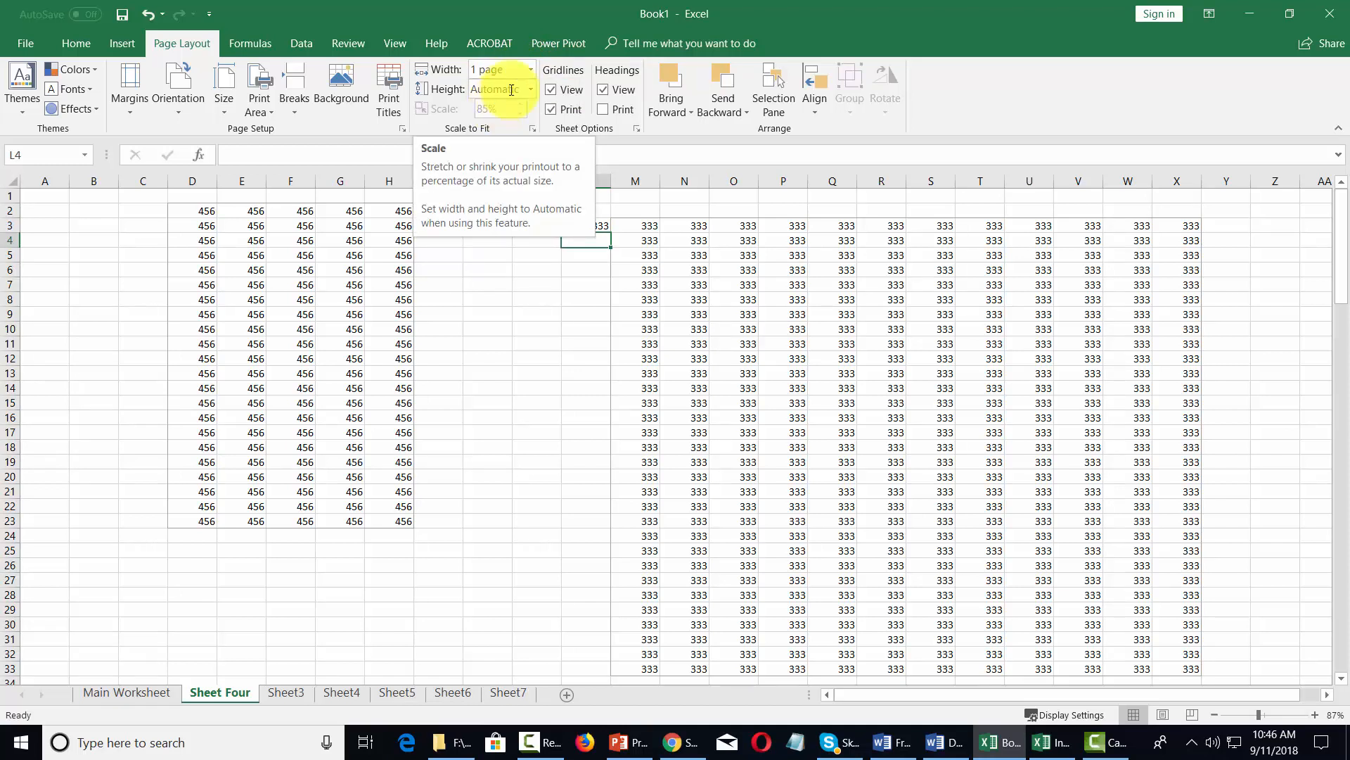
left_click(529, 70)
left_click(517, 87)
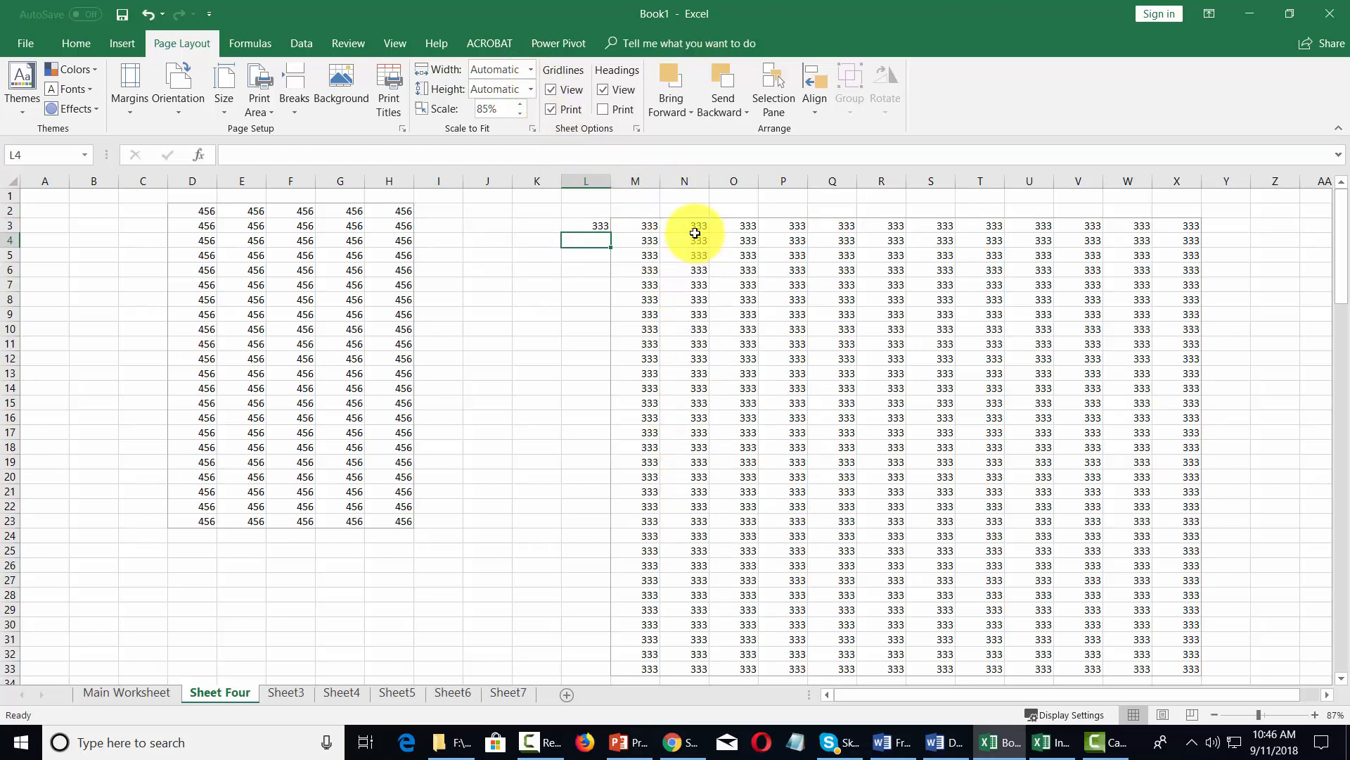
left_click(531, 88)
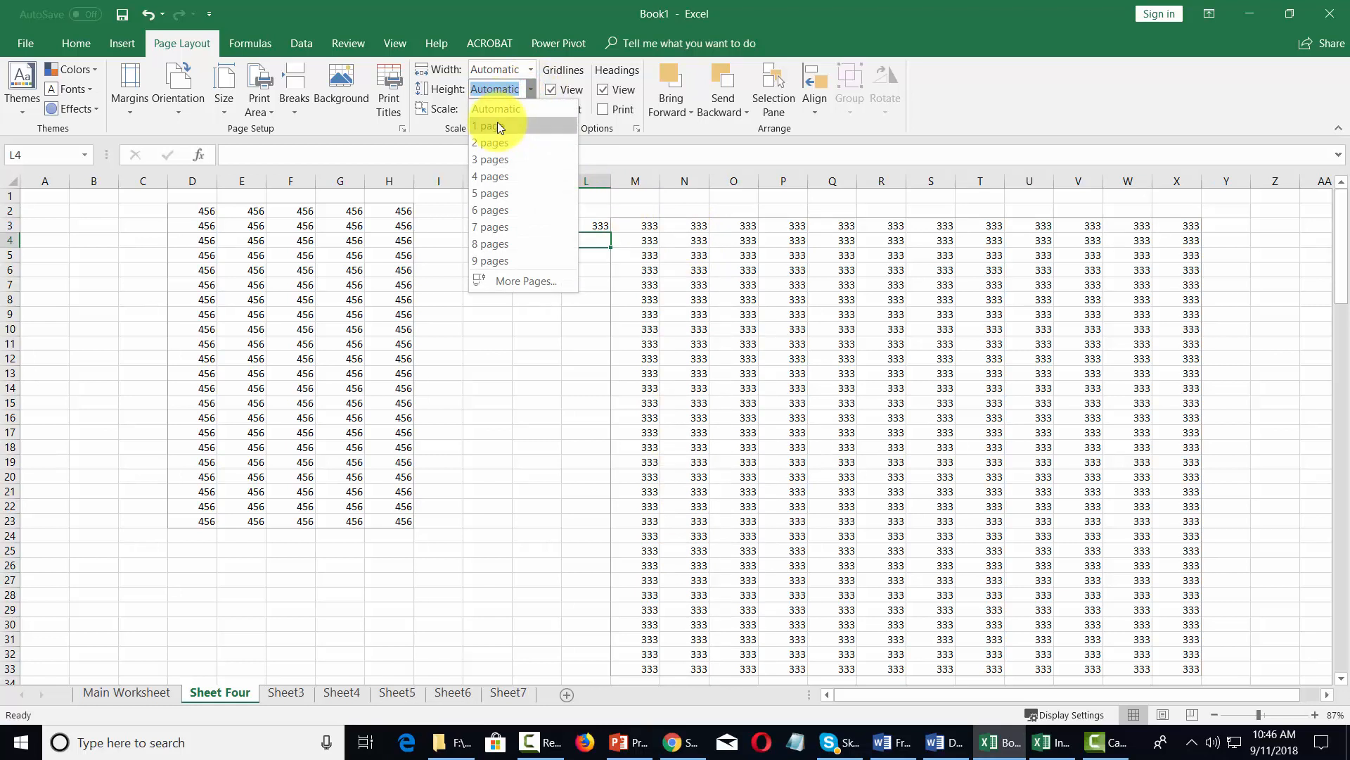
left_click(542, 13)
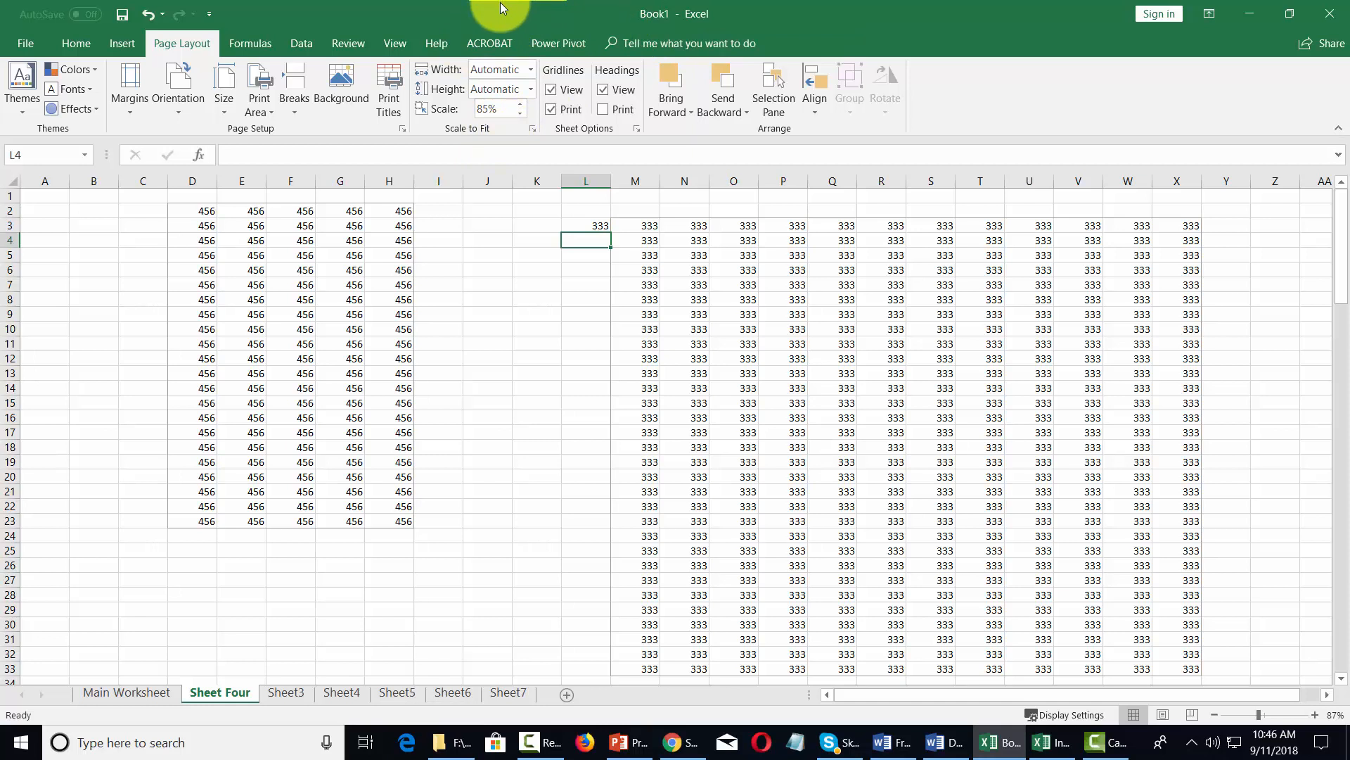
- Turn off gridline printing, check the page in the print preview and return to the worksheet
left_click(553, 108)
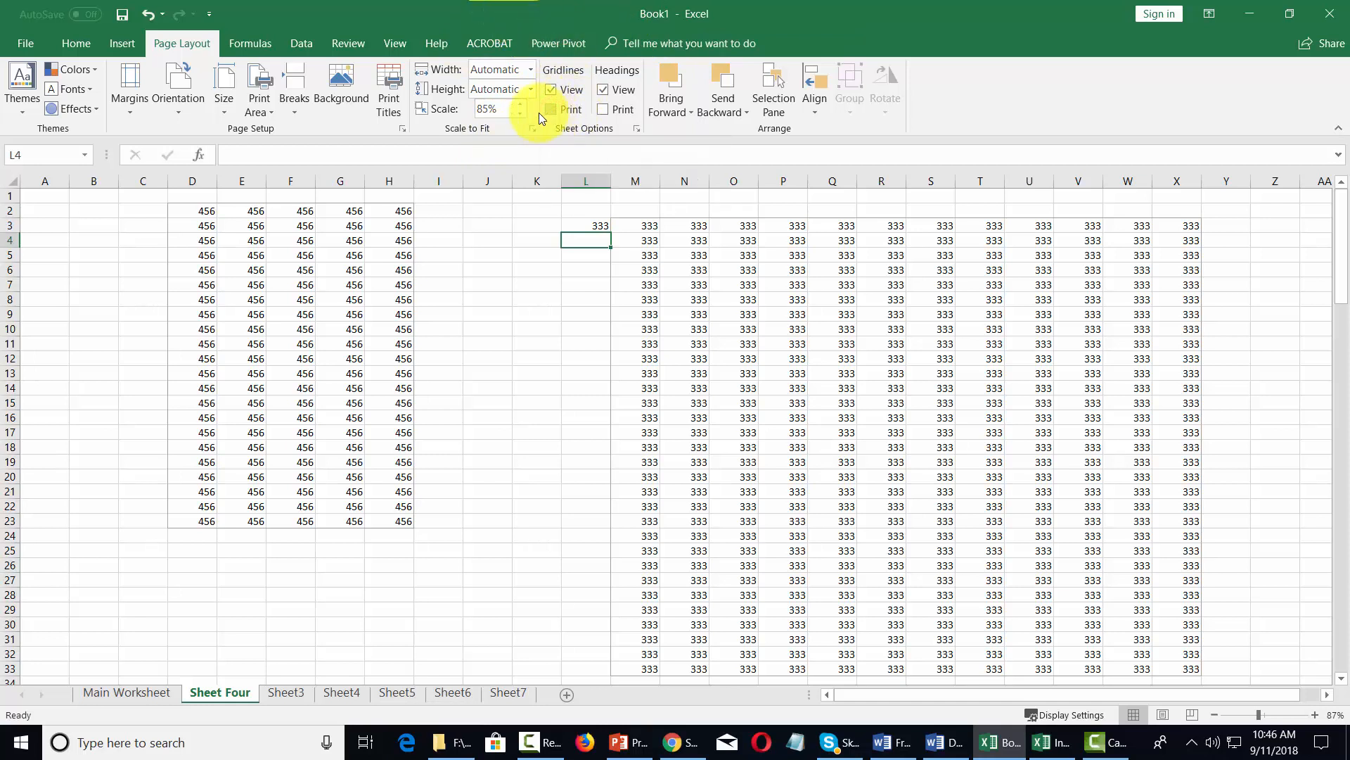
left_click(27, 44)
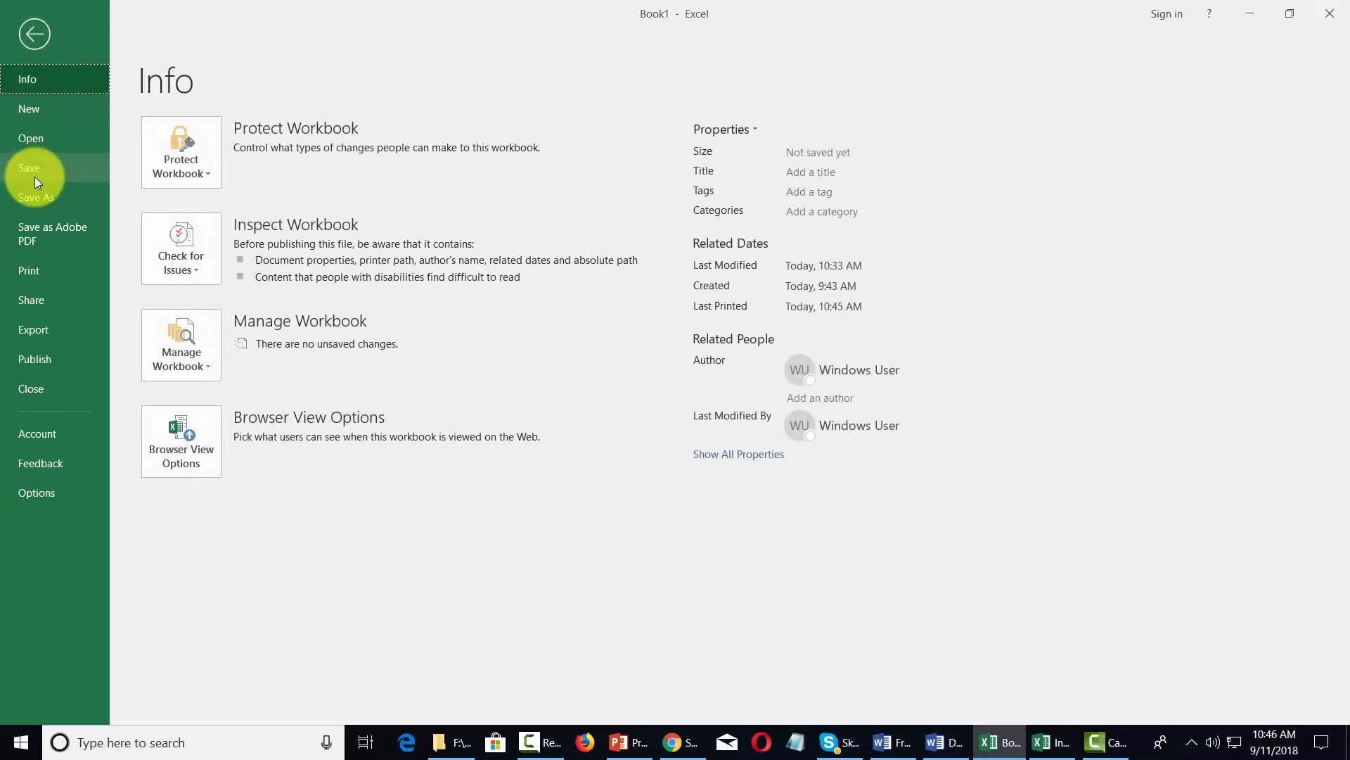
left_click(38, 270)
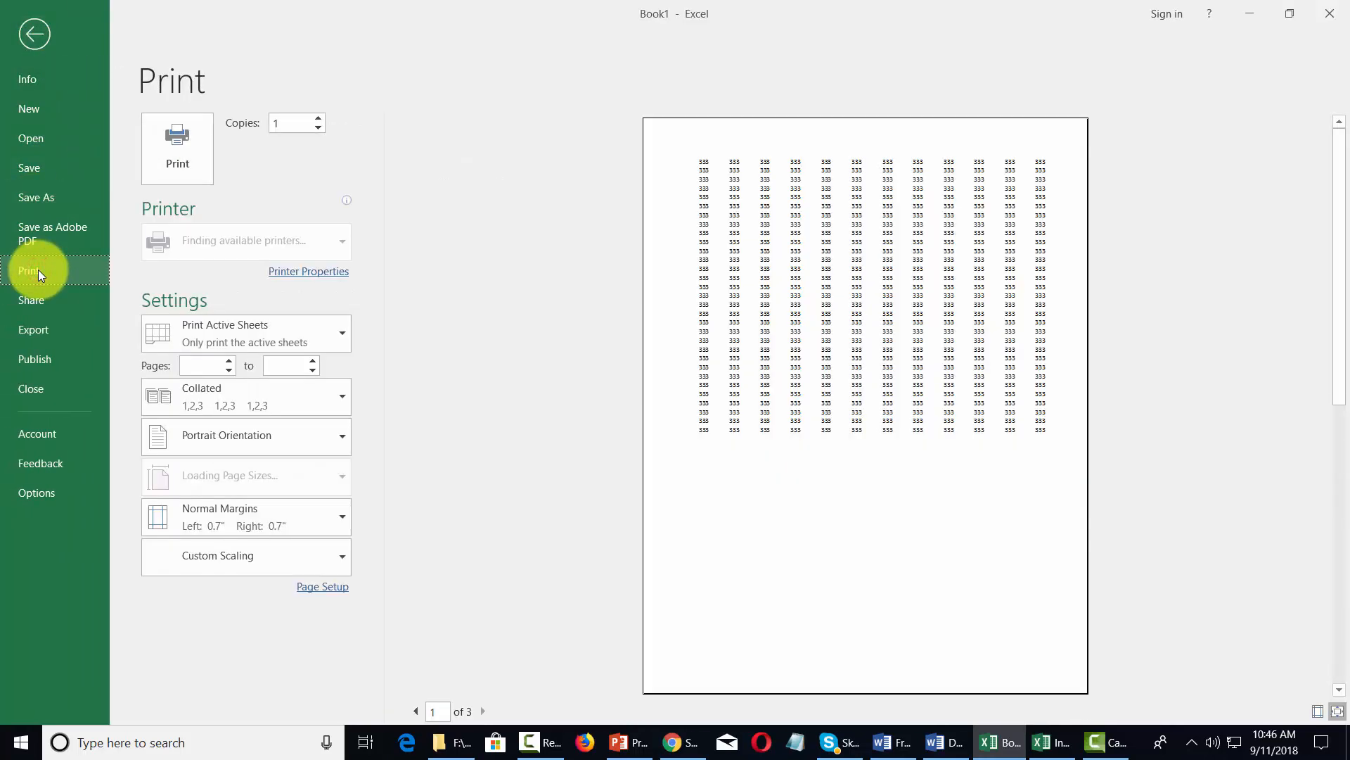
left_click(35, 34)
- Turn gridline printing back on, check the page in the print preview and return to the worksheet
left_click(551, 110)
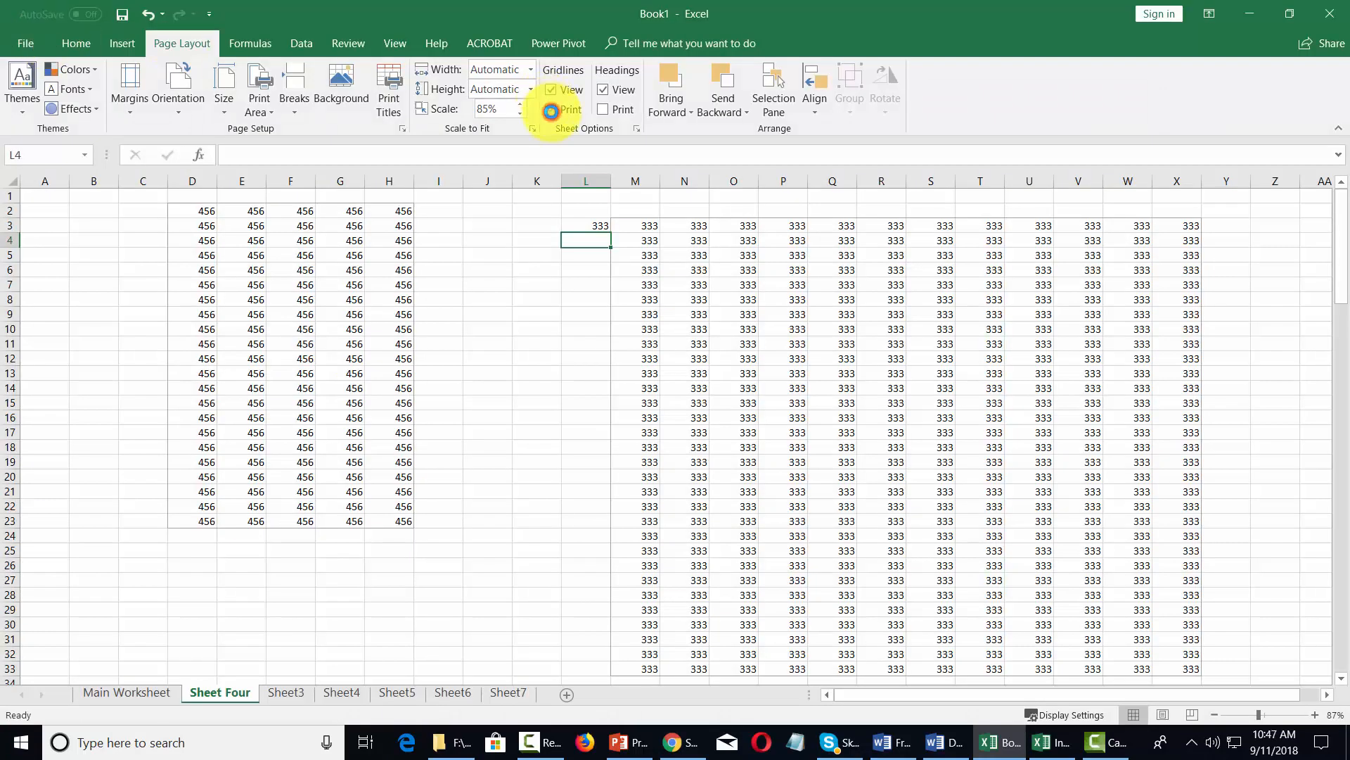
left_click(33, 44)
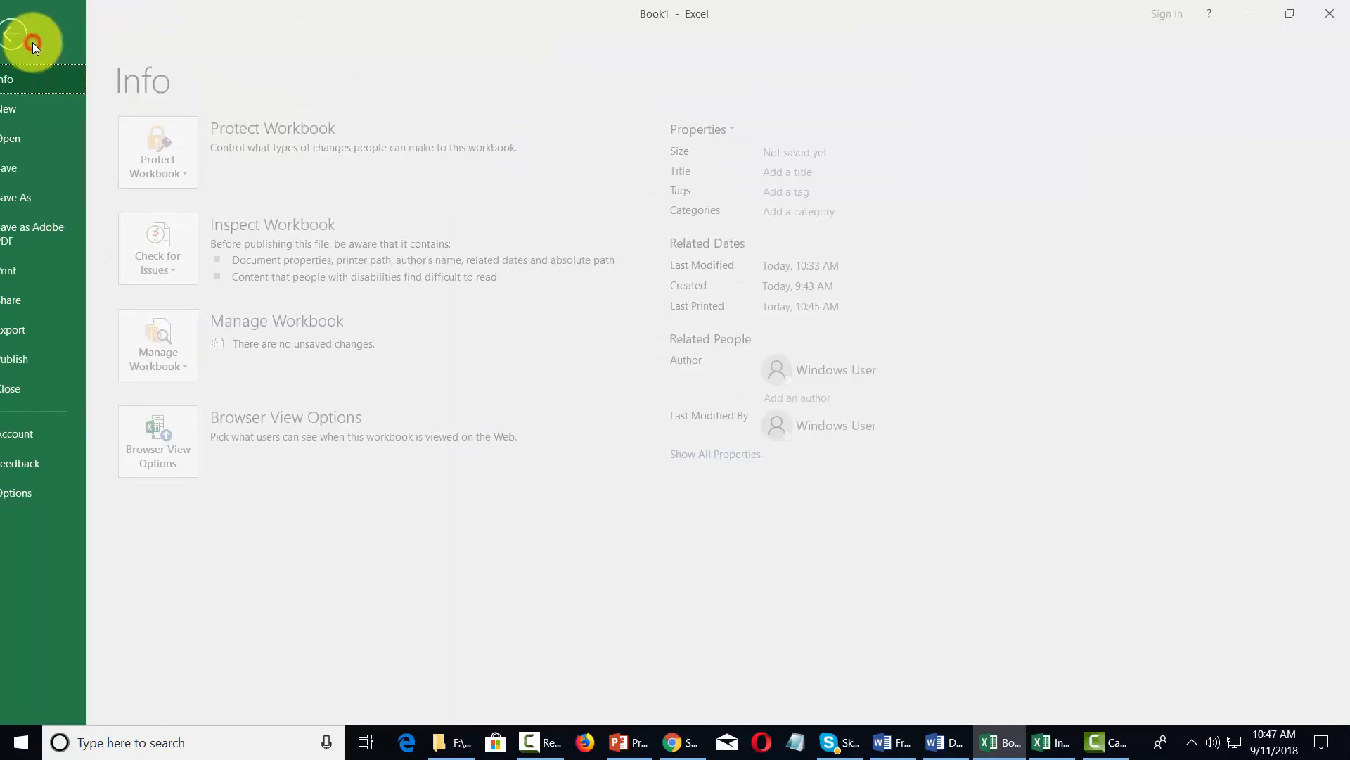
left_click(45, 274)
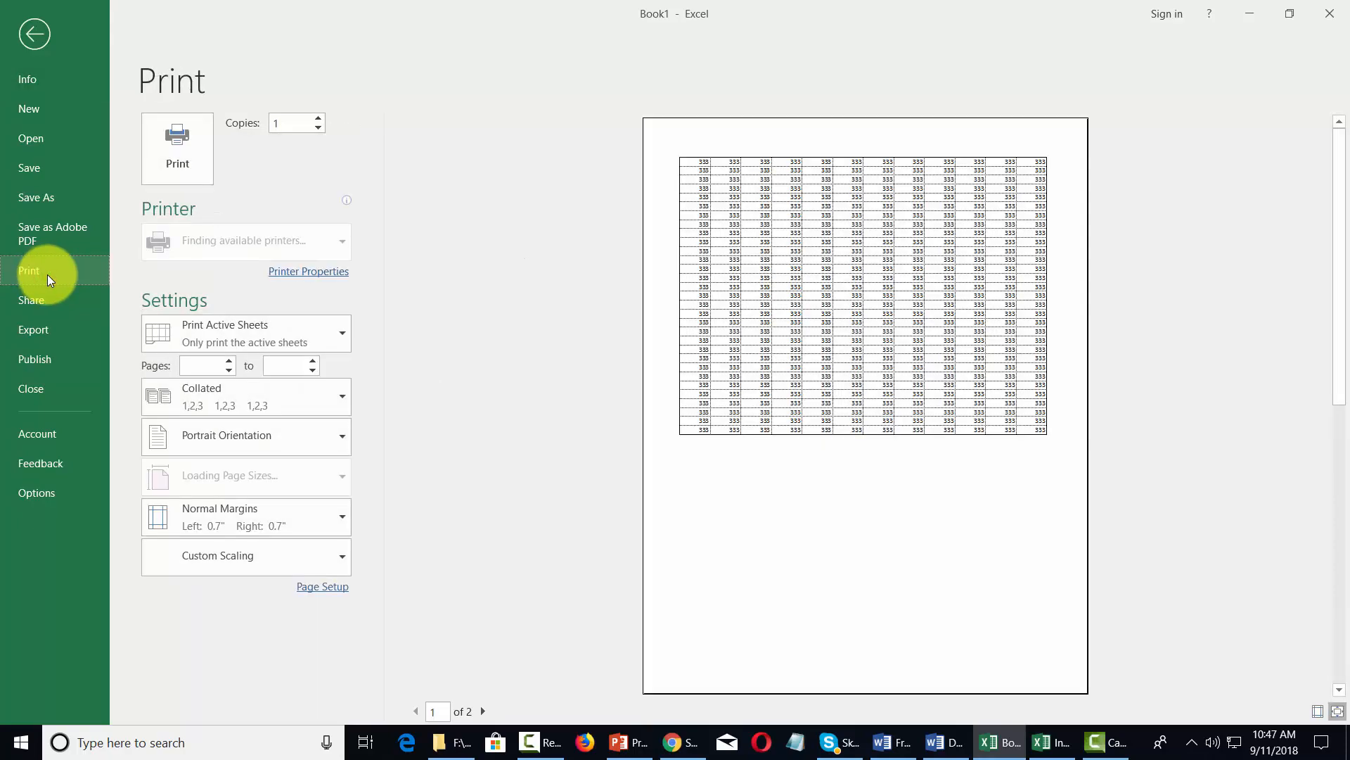
left_click(35, 33)
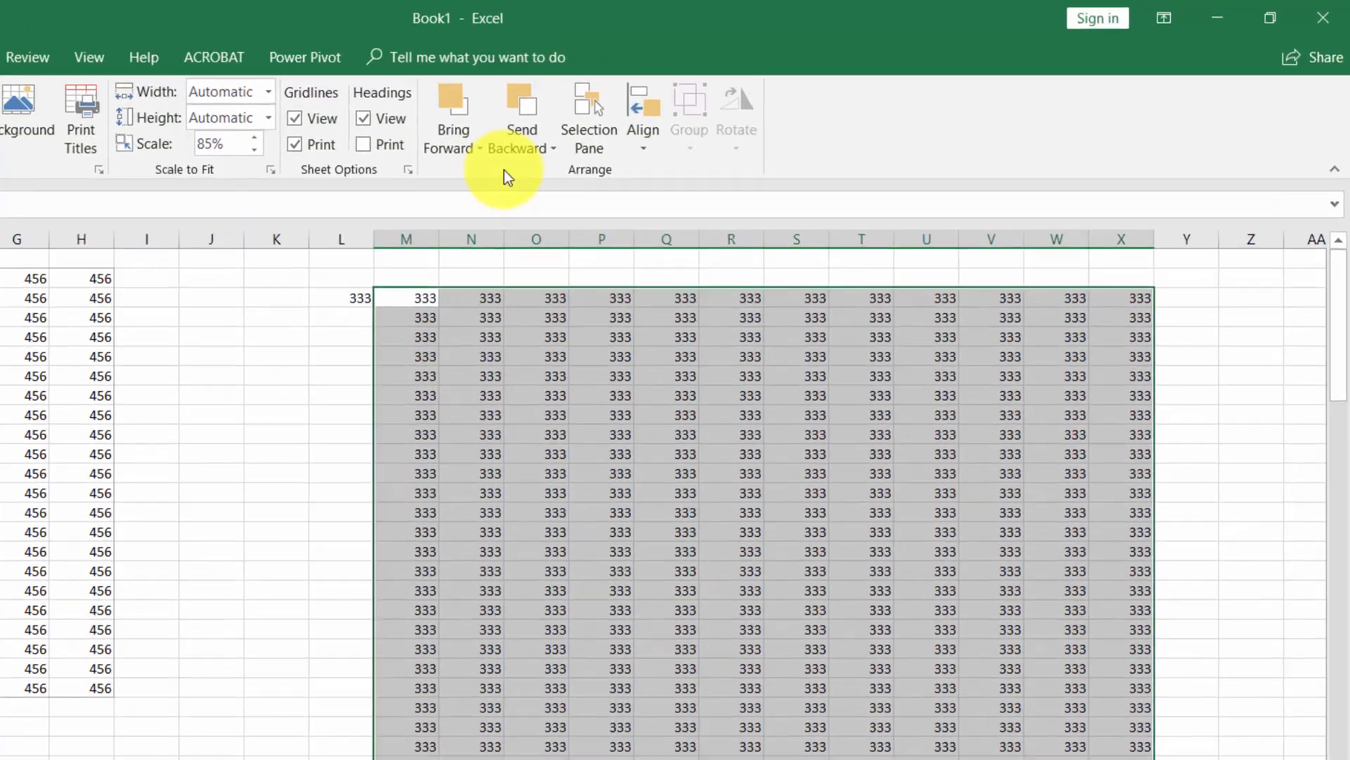